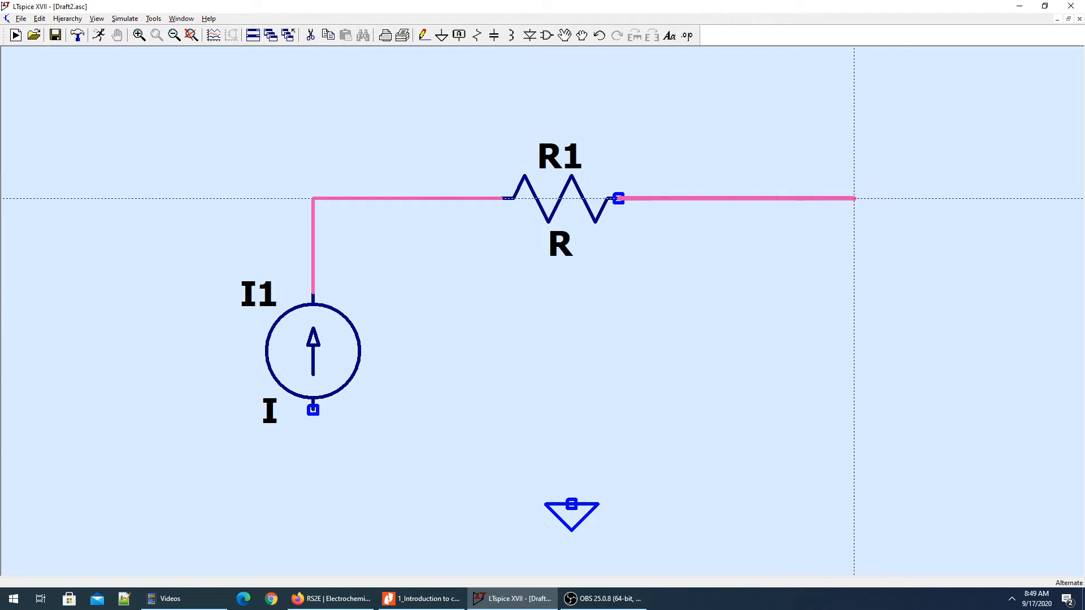
Wire the free end of R1 around to the lower terminal of I1 and connect the ground symbol to that return wire.
{"action": "left_click", "coordinate": [831, 198]}
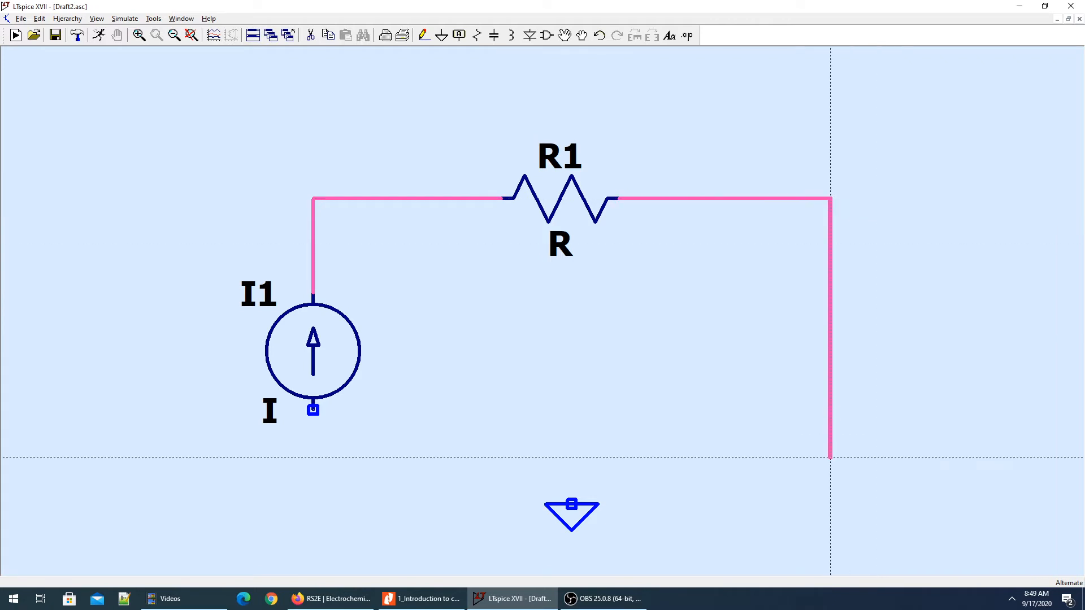
{"action": "left_click", "coordinate": [830, 457]}
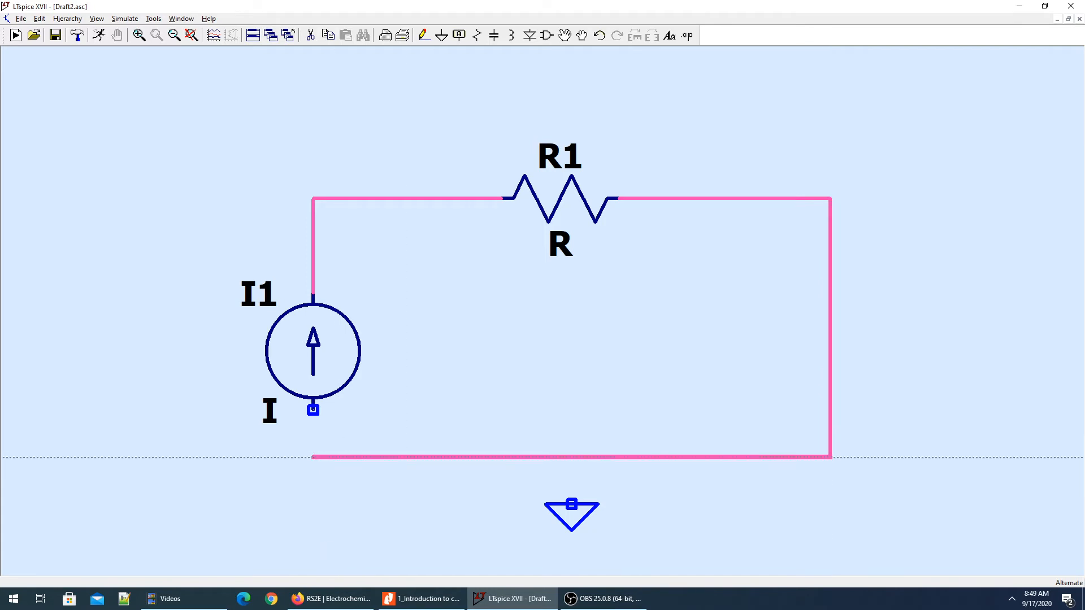
{"action": "left_click", "coordinate": [313, 457]}
{"action": "left_click", "coordinate": [312, 410]}
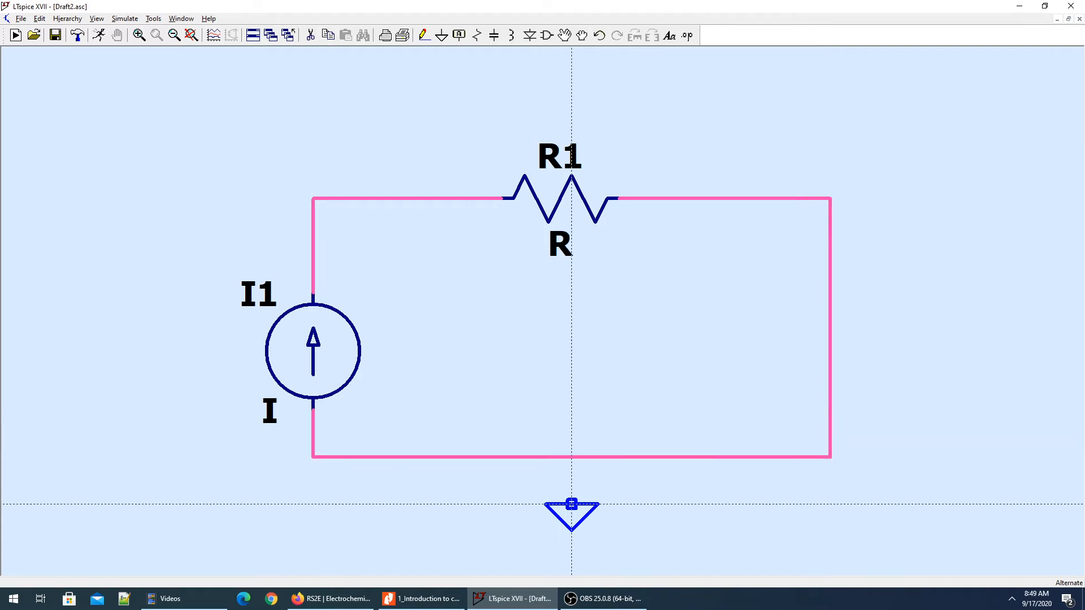
{"action": "left_click", "coordinate": [571, 503]}
{"action": "left_click", "coordinate": [571, 457]}
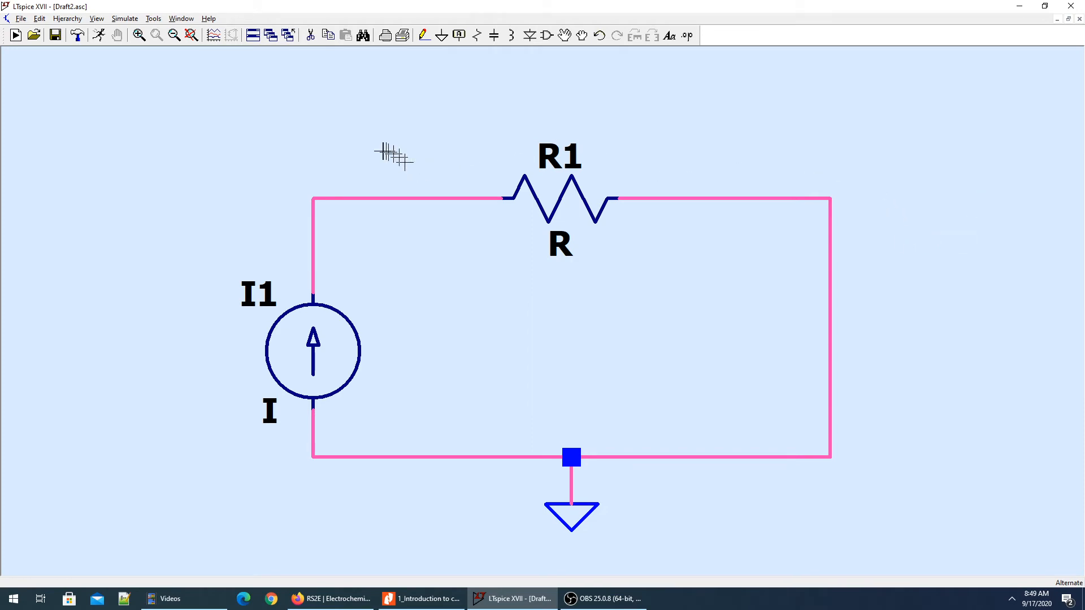
Consult the Resistor Power example in the PDF and set current source I1's DC value to 42.4m in LTspice.
{"action": "key", "text": "alt+Tab"}
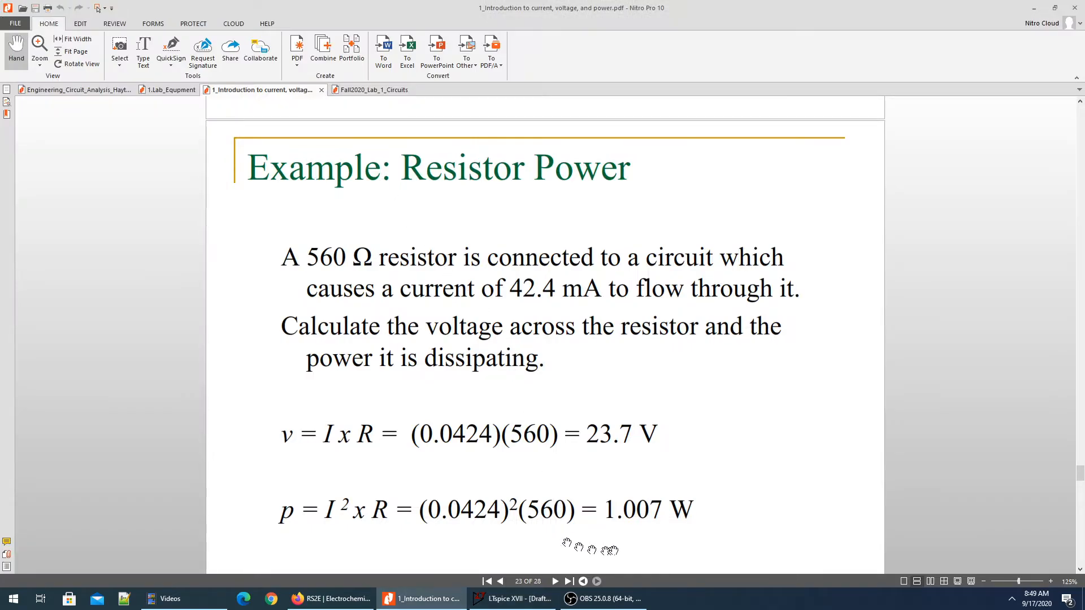
{"action": "key", "text": "alt+Tab"}
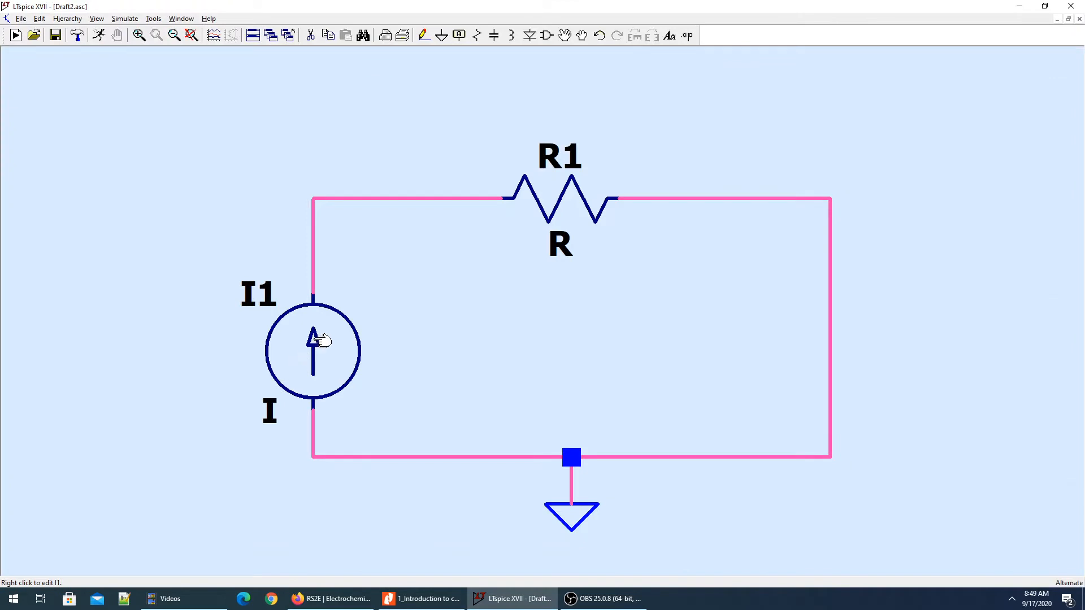
{"action": "right_click", "coordinate": [319, 339]}
{"action": "type", "text": "42"}
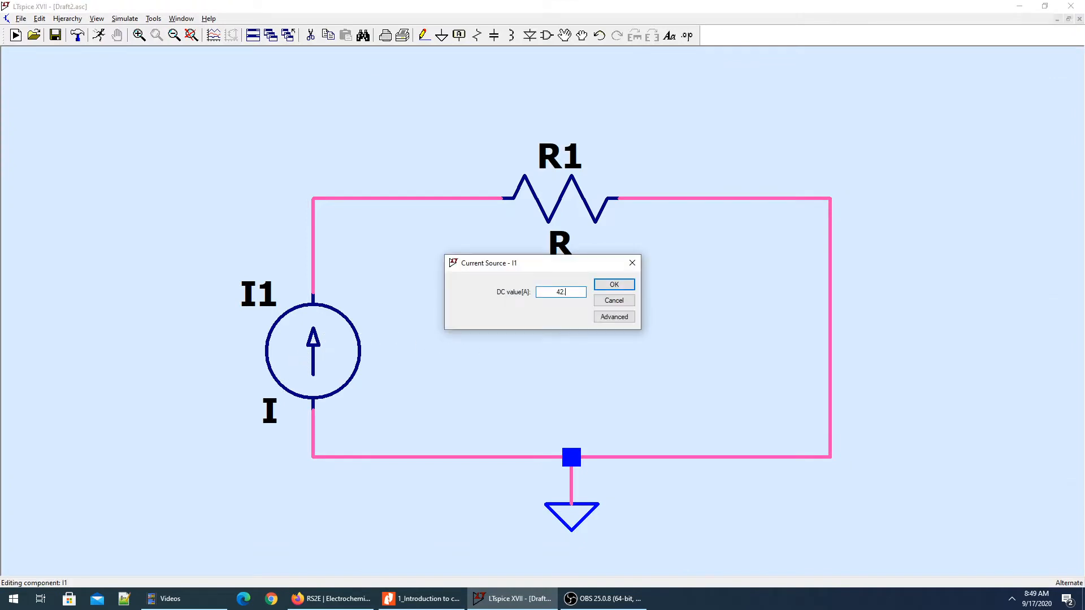
{"action": "type", "text": ".4m"}
{"action": "left_click", "coordinate": [607, 284]}
Set resistor R1's resistance to 560 Ω, as given in the PDF example.
{"action": "key", "text": "alt+Tab"}
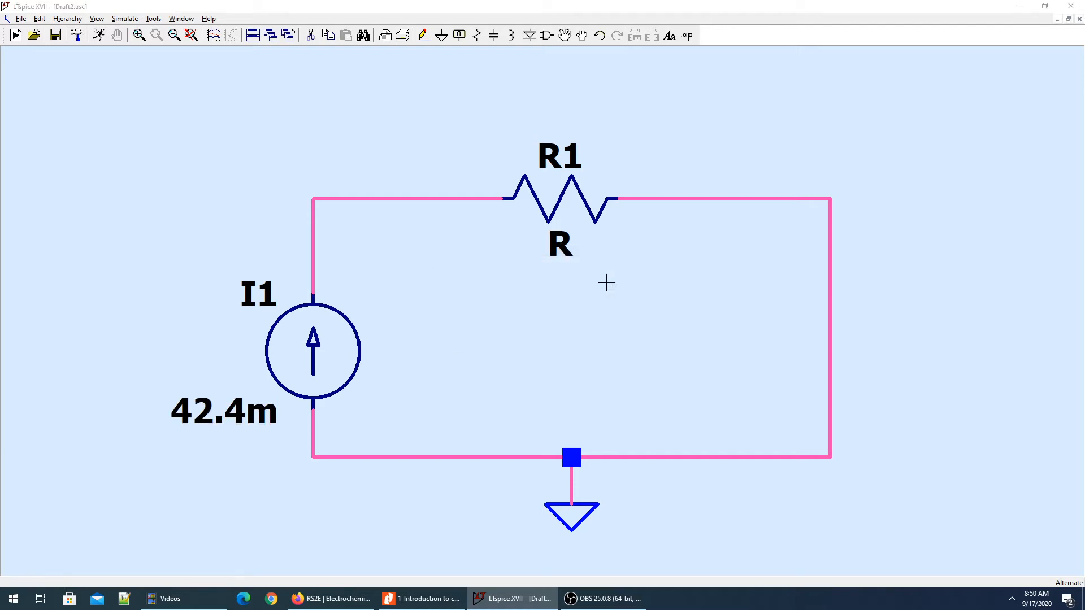
{"action": "key", "text": "alt+Tab"}
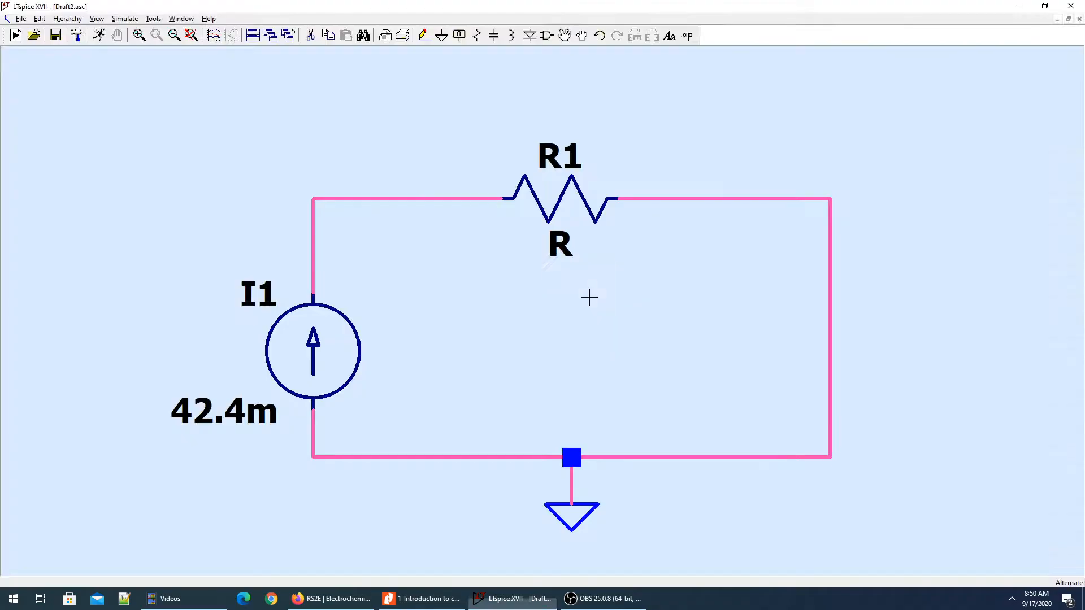
{"action": "key", "text": "alt+Tab"}
{"action": "key", "text": "alt+Tab"}
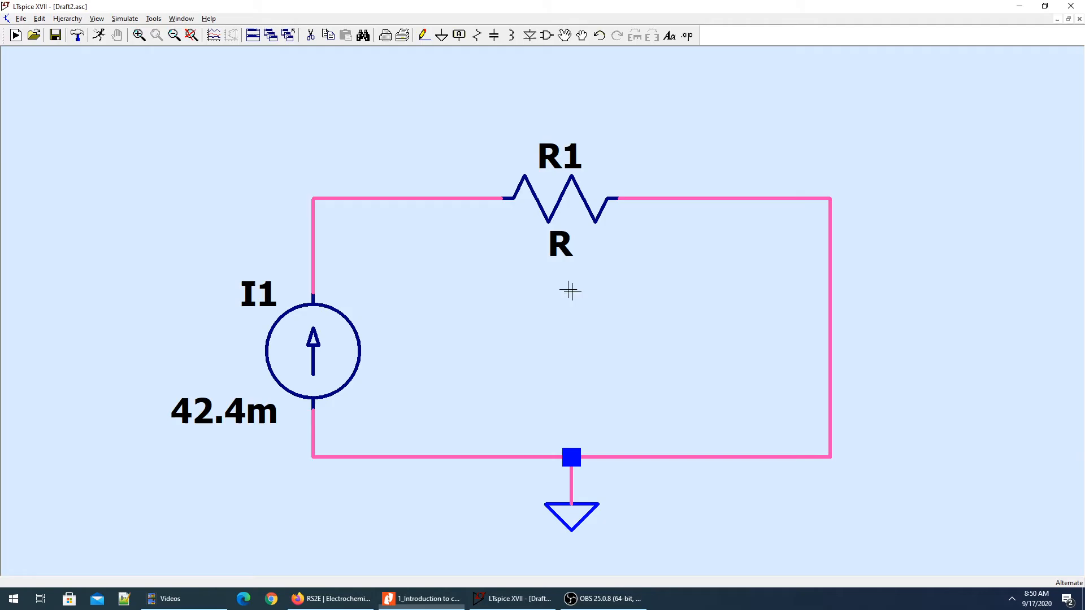
{"action": "right_click", "coordinate": [565, 201]}
{"action": "type", "text": "560"}
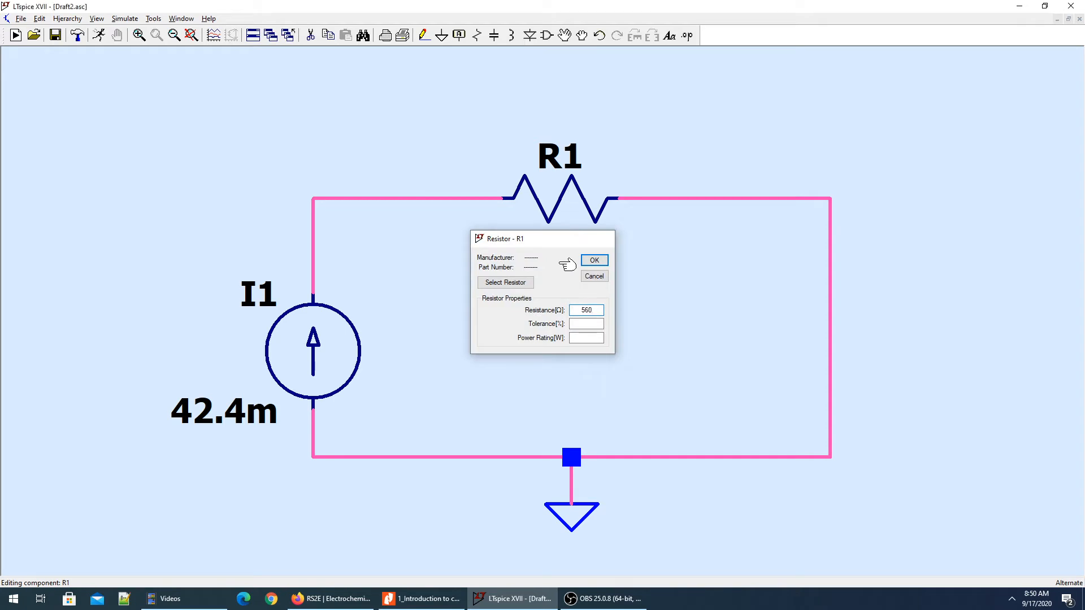
{"action": "key", "text": "Return"}
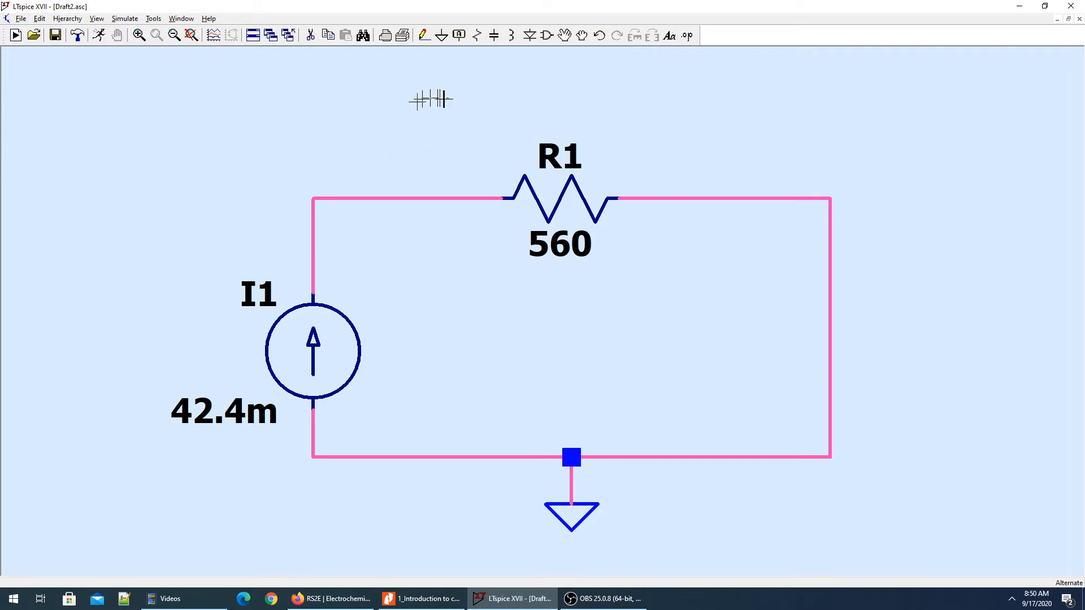
Label the node between current source I1 and resistor R1 as vr1.
{"action": "left_click", "coordinate": [459, 36]}
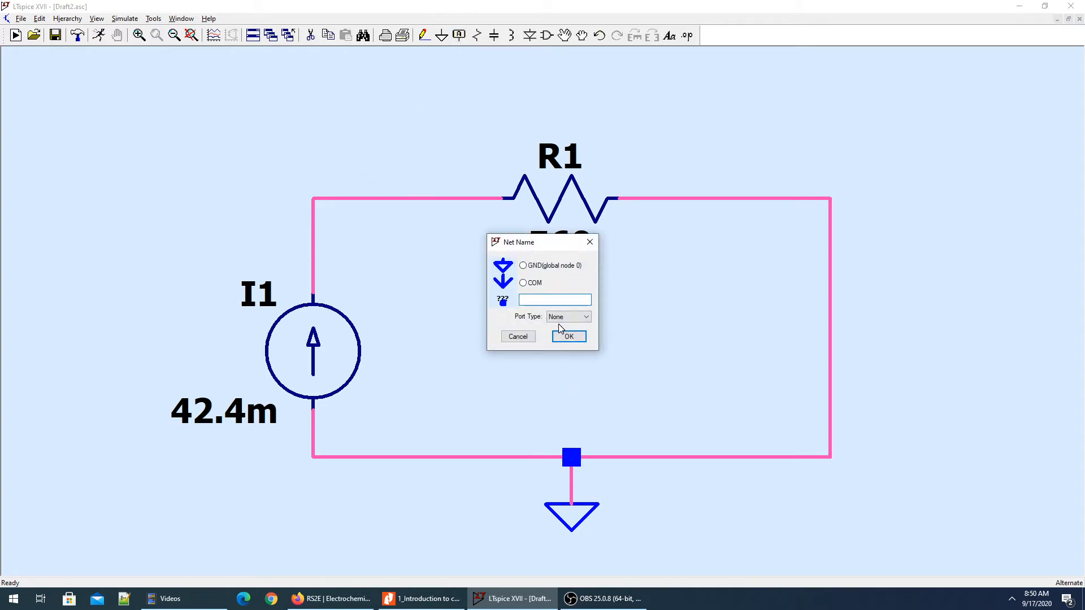
{"action": "type", "text": "vr1"}
{"action": "left_click", "coordinate": [567, 338]}
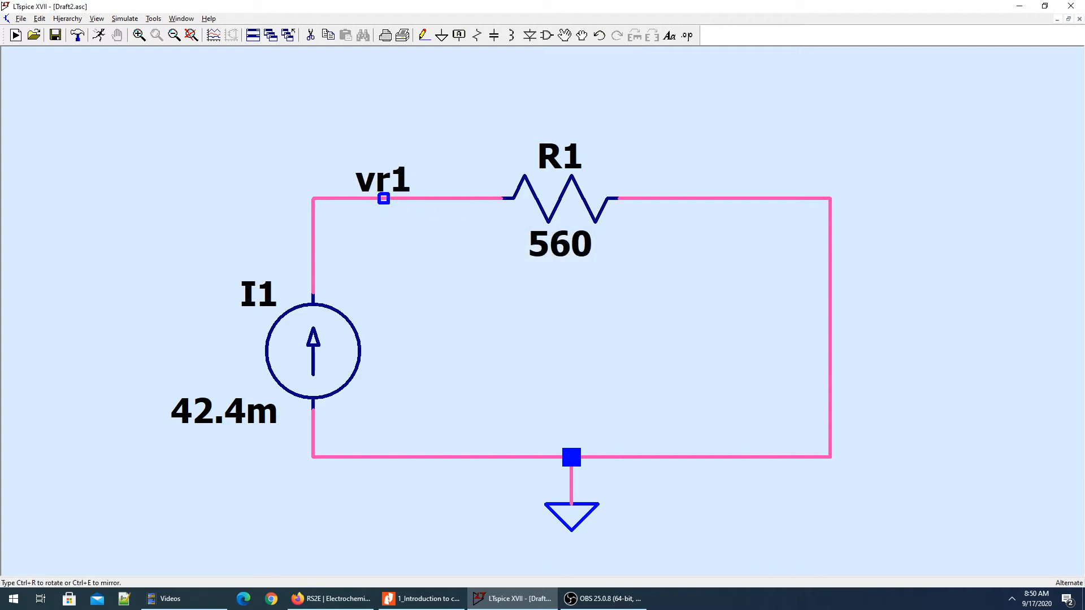
{"action": "left_click", "coordinate": [383, 198]}
{"action": "key", "text": "Escape"}
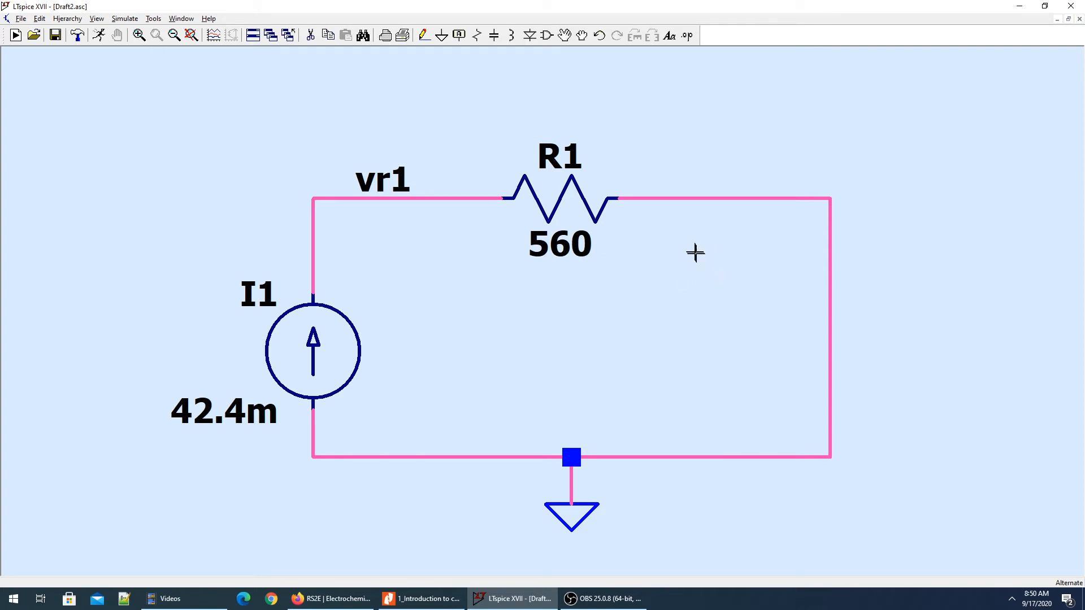
{"action": "key", "text": "super"}
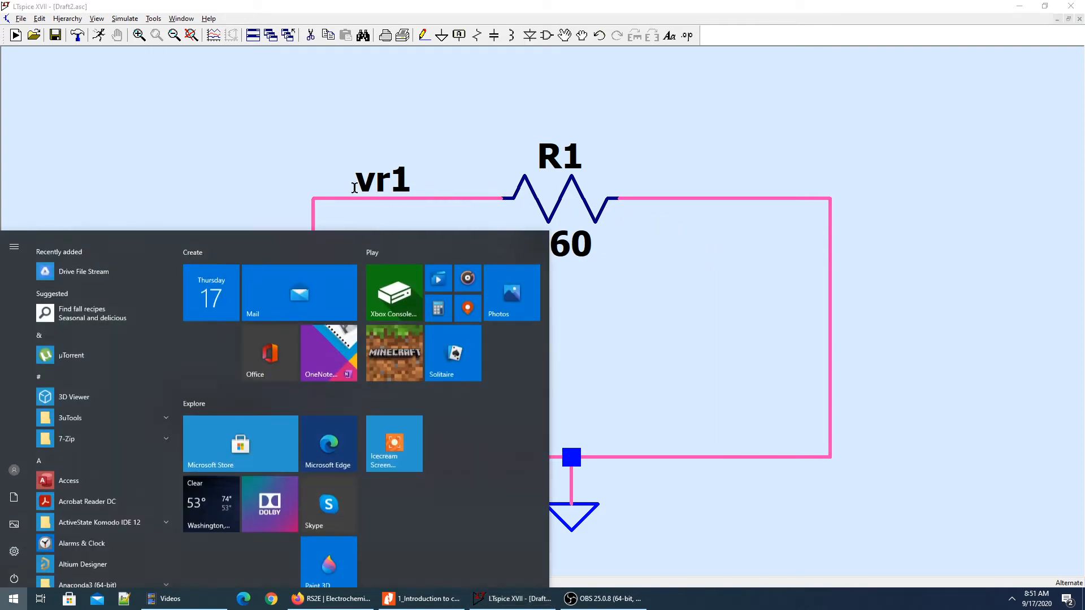
{"action": "left_click", "coordinate": [405, 122]}
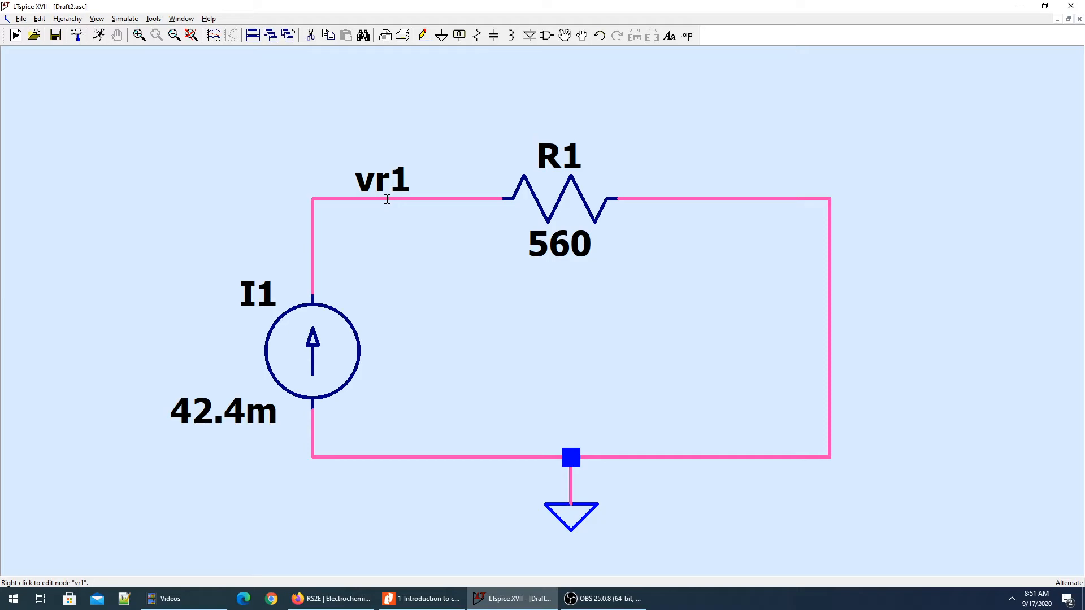
Review the Resistor Power example in the PDF and run a DC operating point (.op) simulation of the circuit in LTspice.
{"action": "key", "text": "alt+Tab"}
{"action": "key", "text": "alt+Tab"}
{"action": "key", "text": "alt+Tab"}
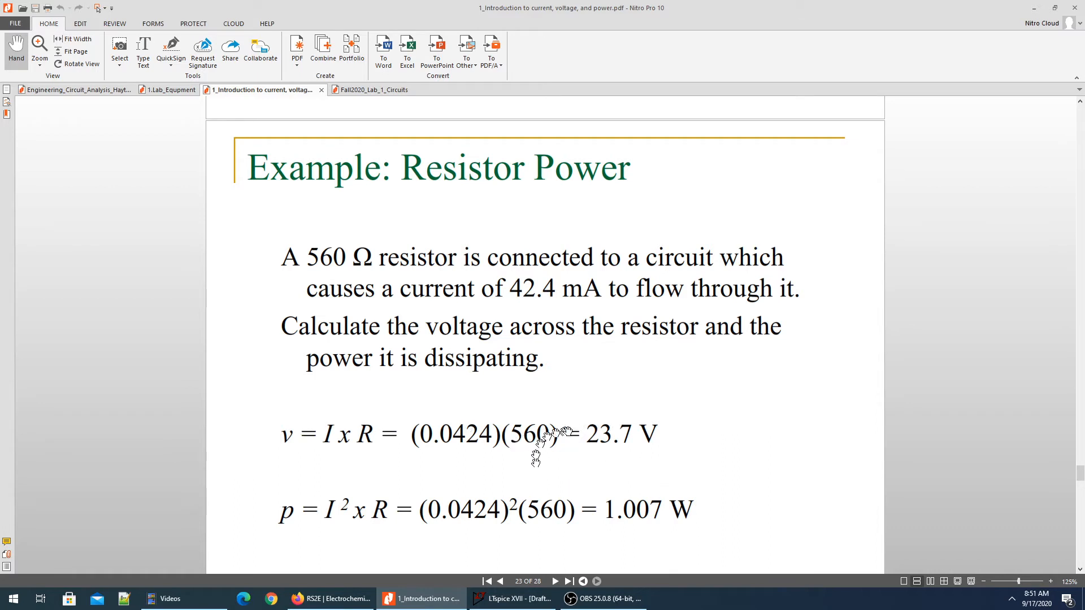
{"action": "key", "text": "alt+Tab"}
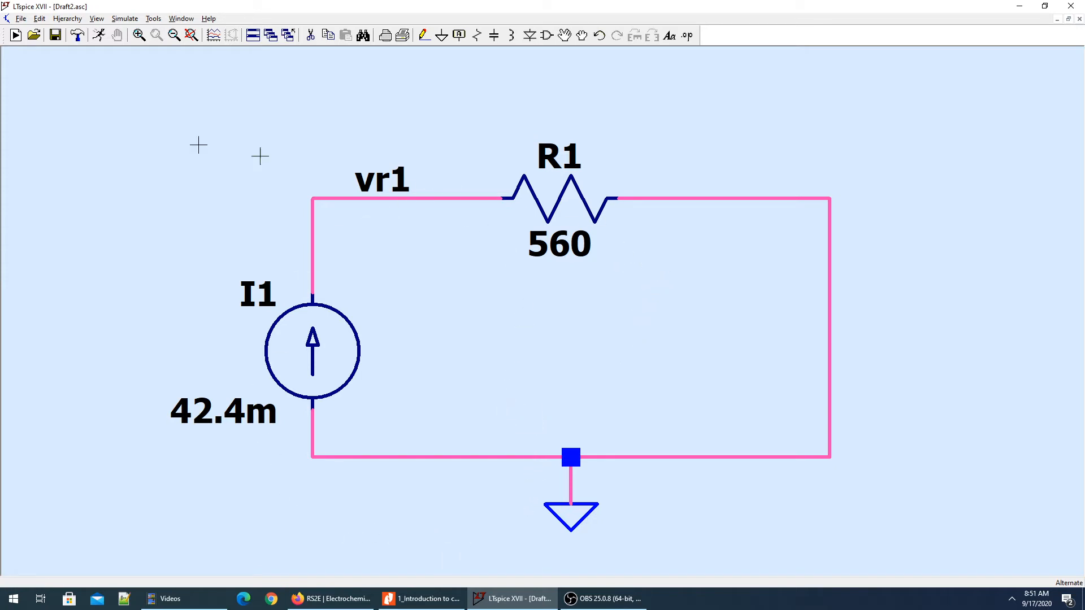
{"action": "left_click", "coordinate": [99, 38]}
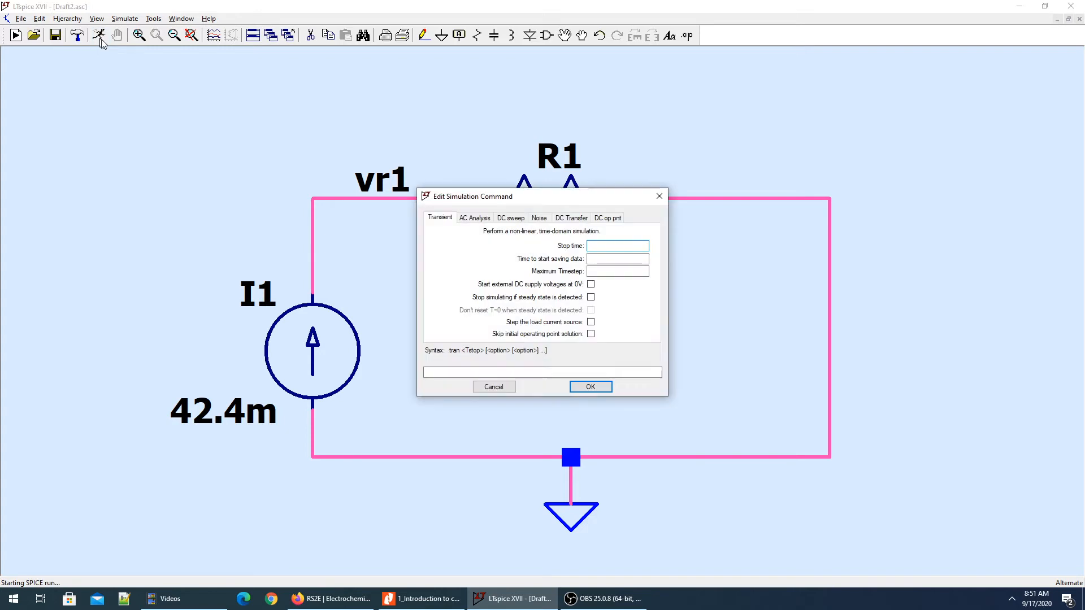
{"action": "left_click_drag", "start_coordinate": [498, 196], "coordinate": [728, 188]}
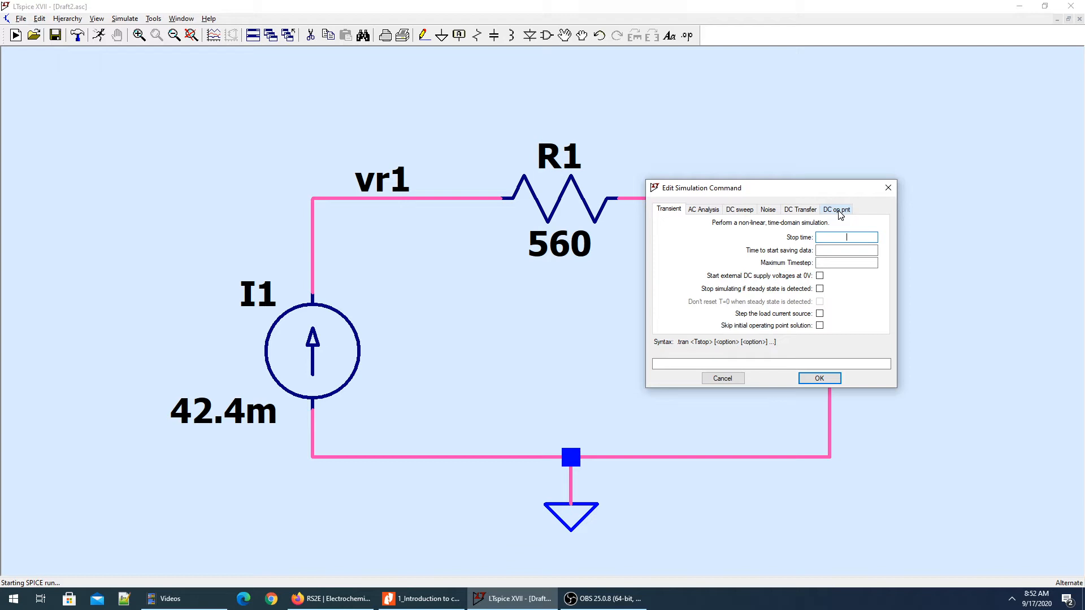
{"action": "key", "text": "alt+Tab"}
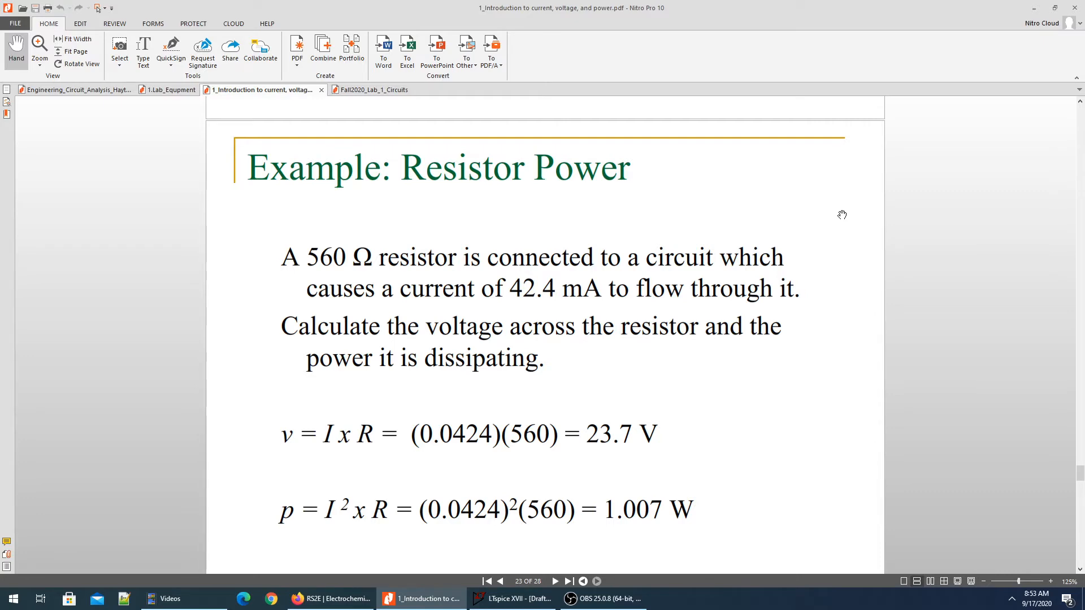
{"action": "key", "text": "alt+Tab"}
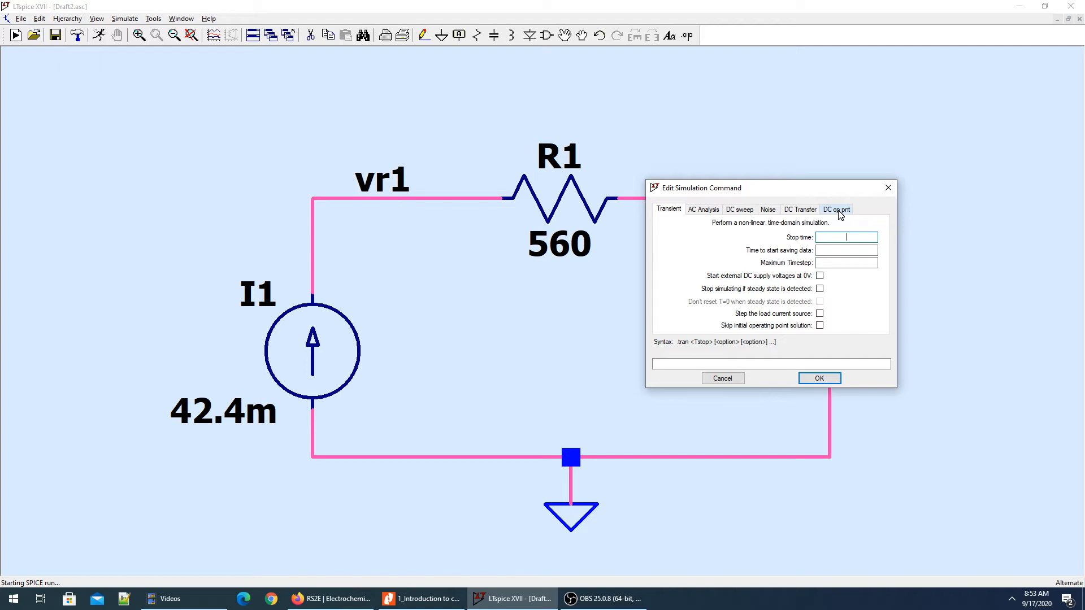
{"action": "left_click", "coordinate": [836, 210]}
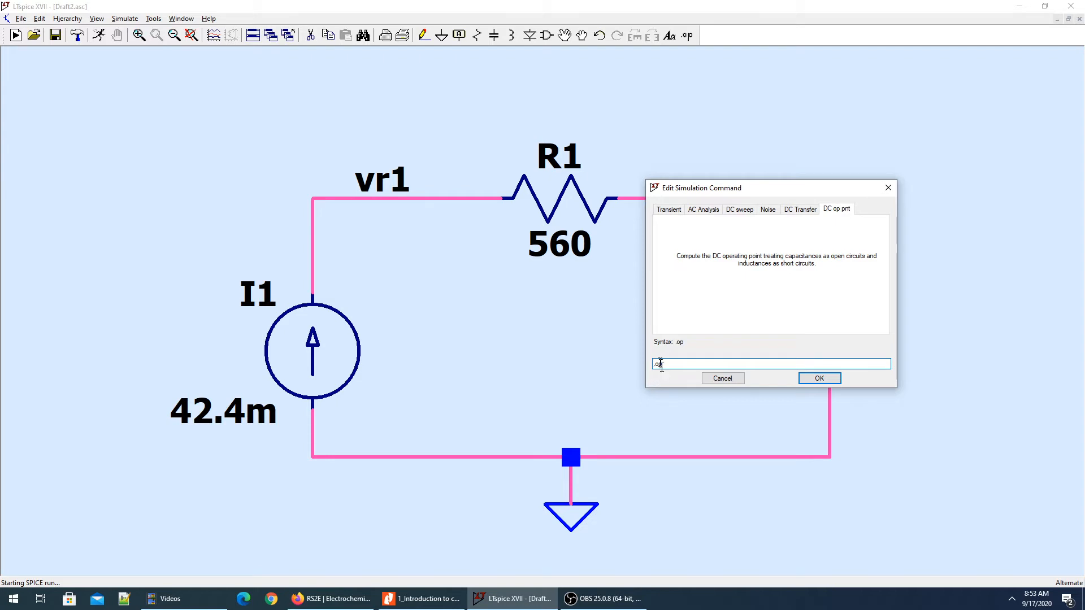
{"action": "left_click", "coordinate": [821, 377]}
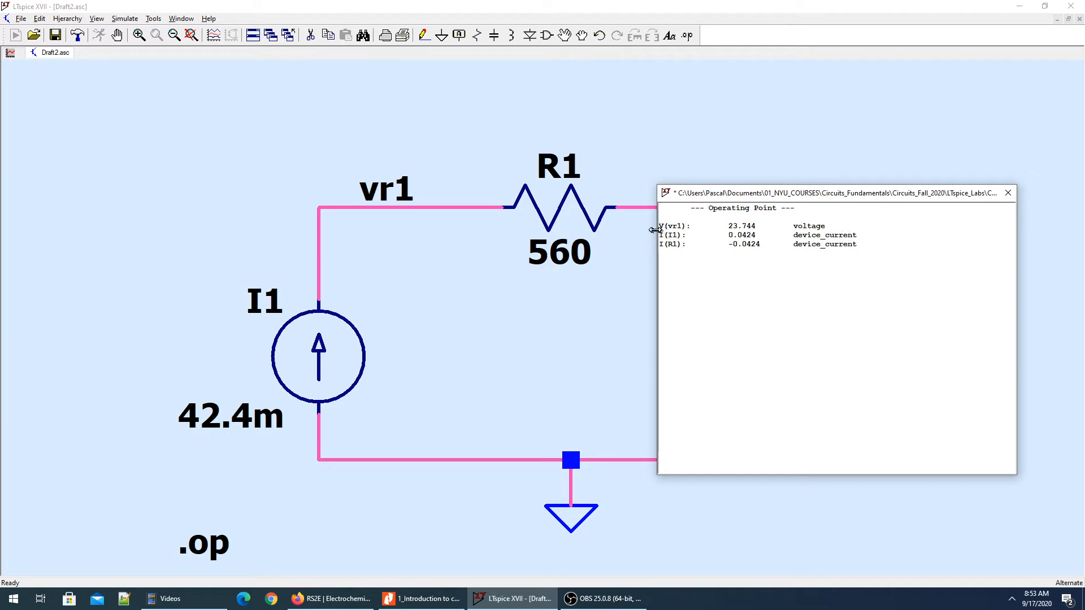
Enlarge the operating point results, examine the vr1 voltage and the I1 and R1 currents, and close the results window.
{"action": "left_click_drag", "start_coordinate": [669, 227], "coordinate": [840, 293]}
{"action": "scroll", "coordinate": [839, 293], "scroll_direction": "up", "scroll_amount": 3}
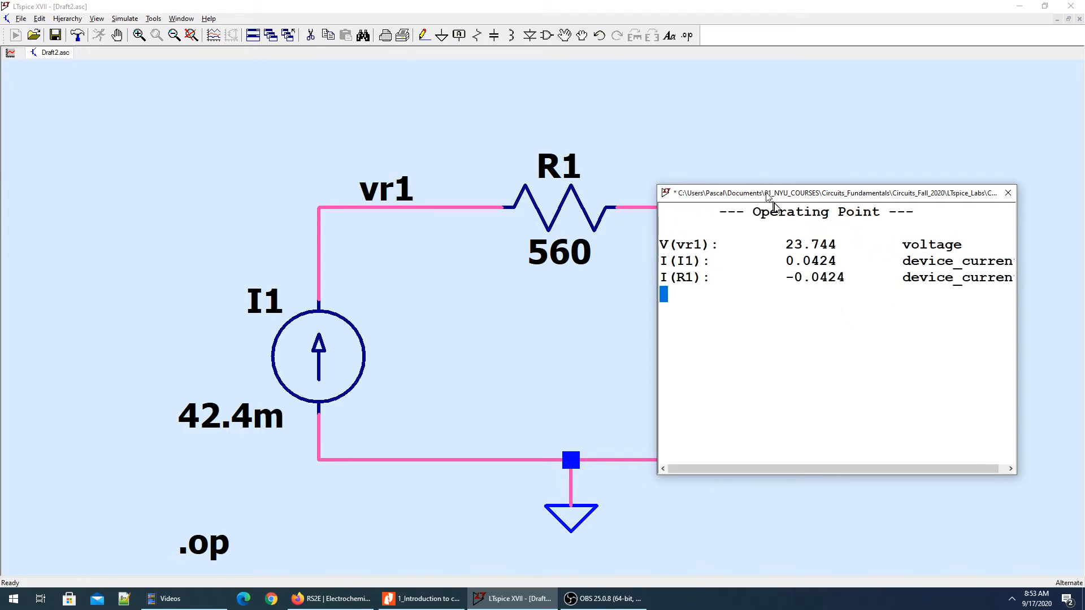
{"action": "left_click_drag", "start_coordinate": [654, 230], "coordinate": [600, 230]}
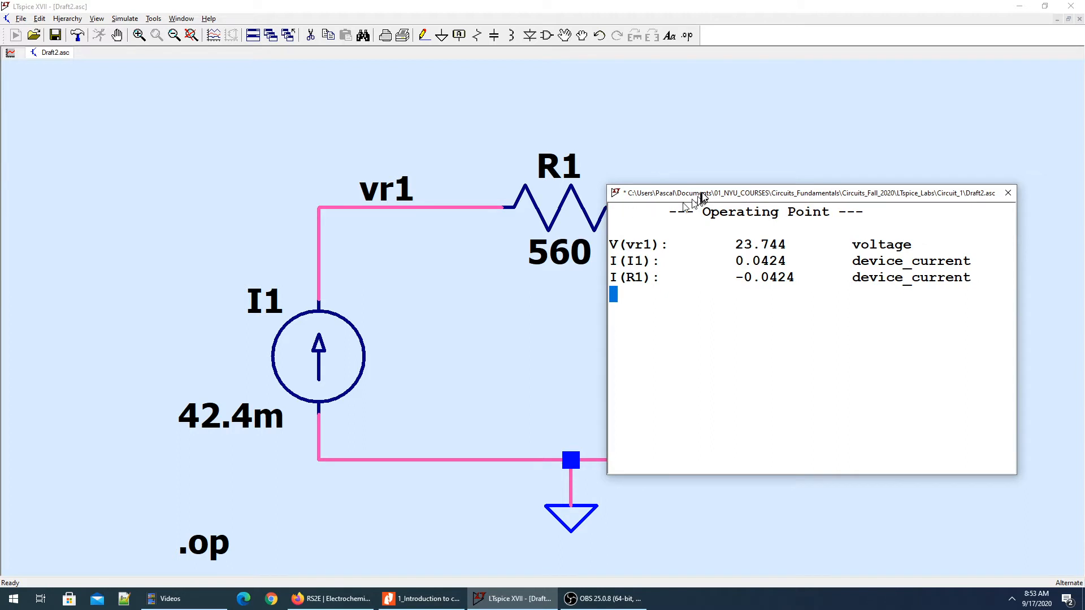
{"action": "left_click_drag", "start_coordinate": [700, 193], "coordinate": [675, 167]}
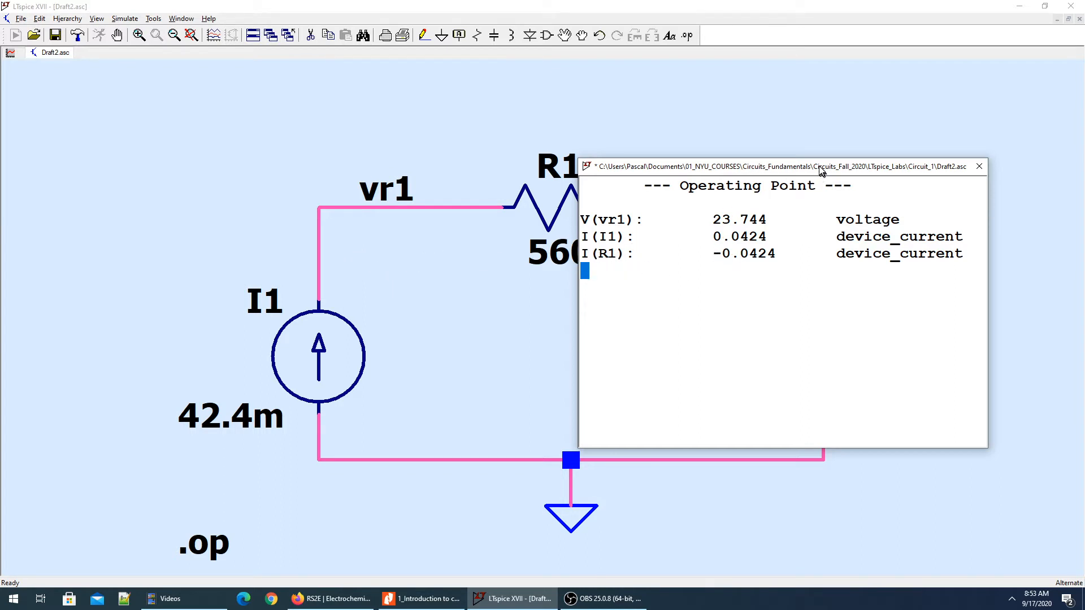
{"action": "left_click_drag", "start_coordinate": [821, 168], "coordinate": [878, 169]}
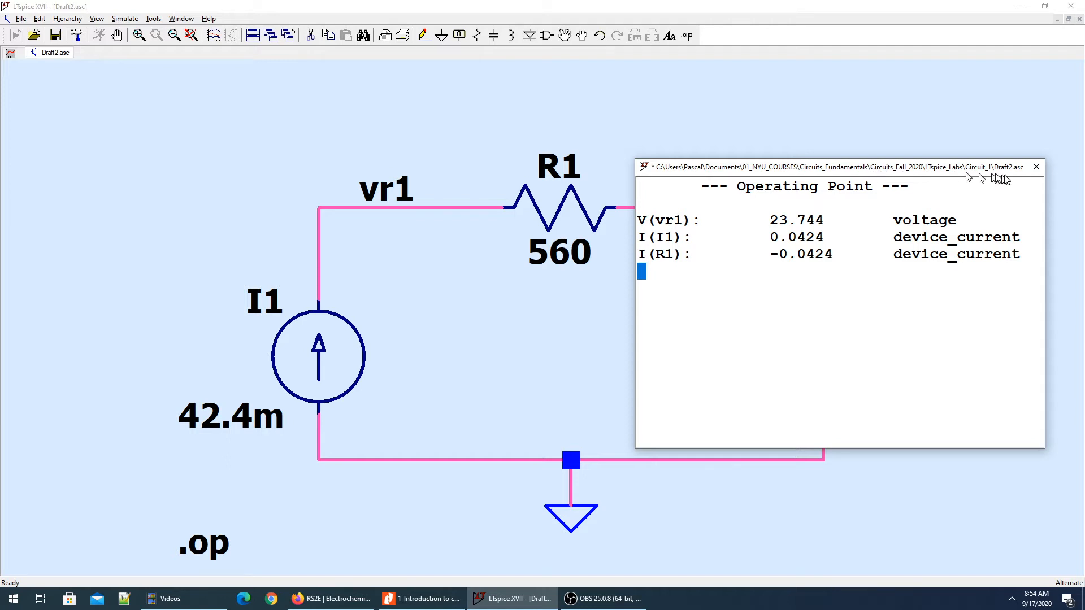
{"action": "left_click", "coordinate": [1035, 167]}
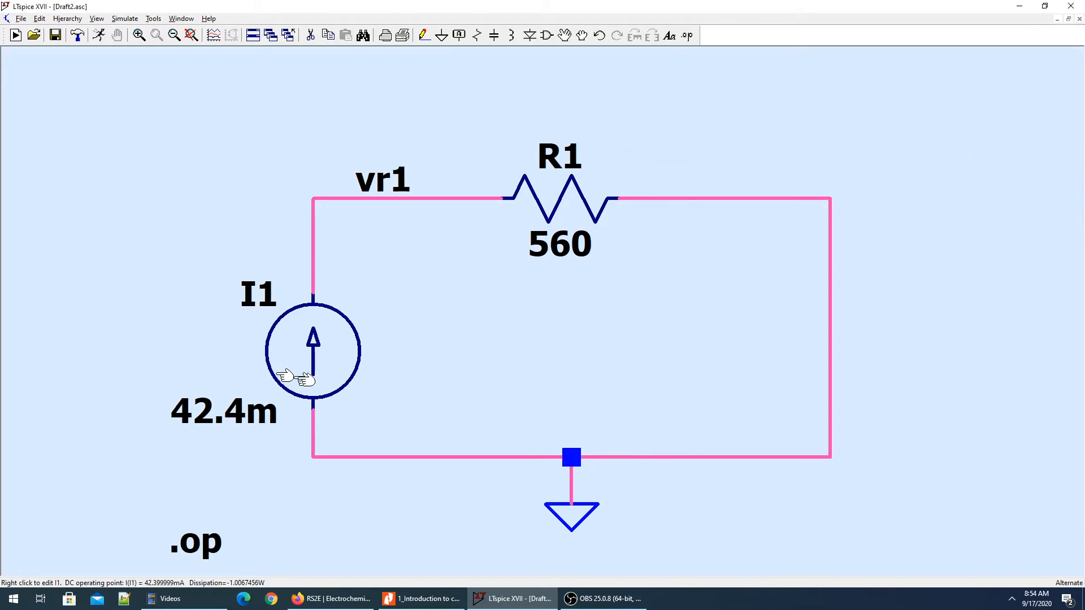
Delete the .op directive from the schematic.
{"action": "key", "text": "Delete"}
{"action": "left_click", "coordinate": [206, 539]}
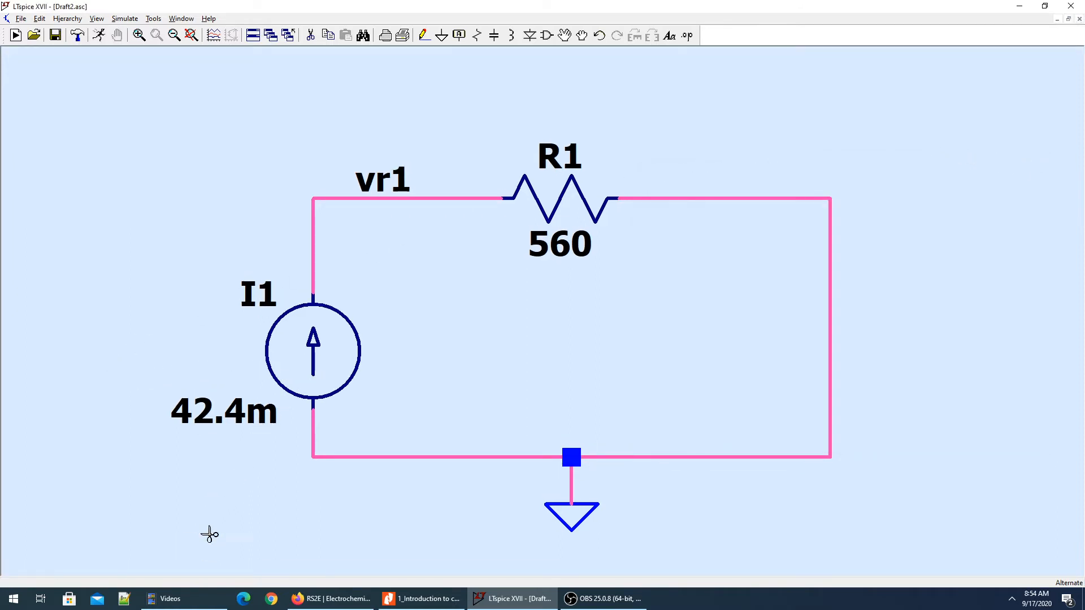
{"action": "key", "text": "Escape"}
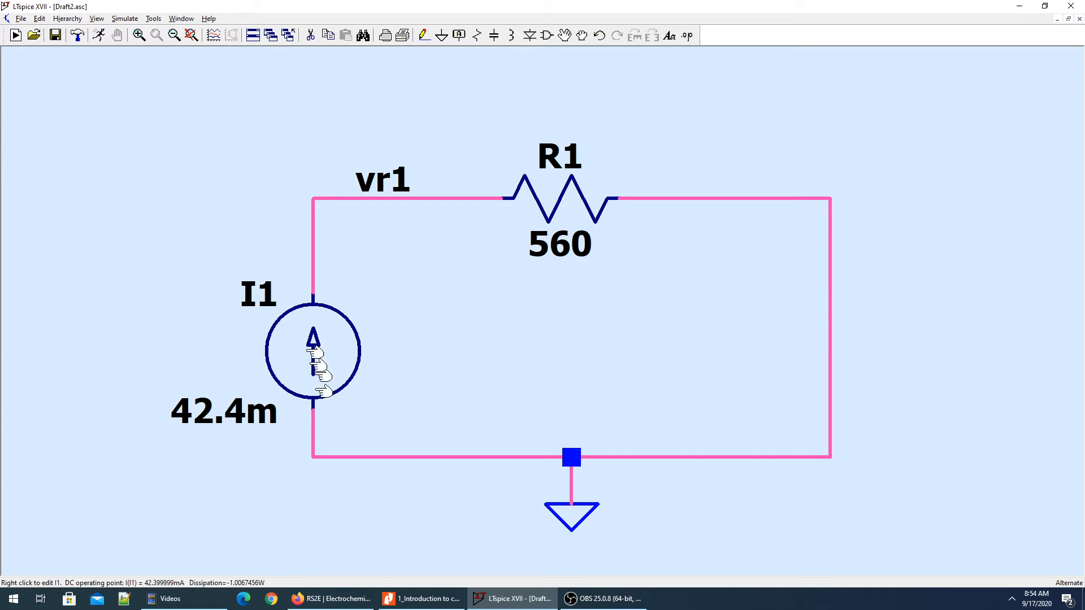
Run a transient simulation of the circuit with a stop time of 2 and data saving starting at 0.
{"action": "left_click", "coordinate": [99, 37]}
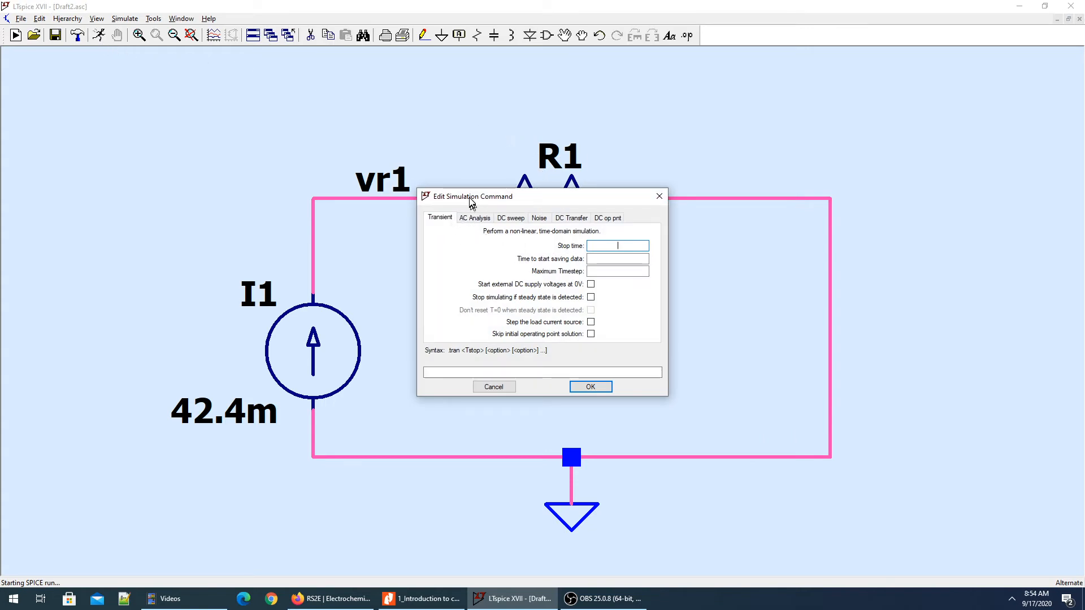
{"action": "left_click_drag", "start_coordinate": [472, 203], "coordinate": [696, 138]}
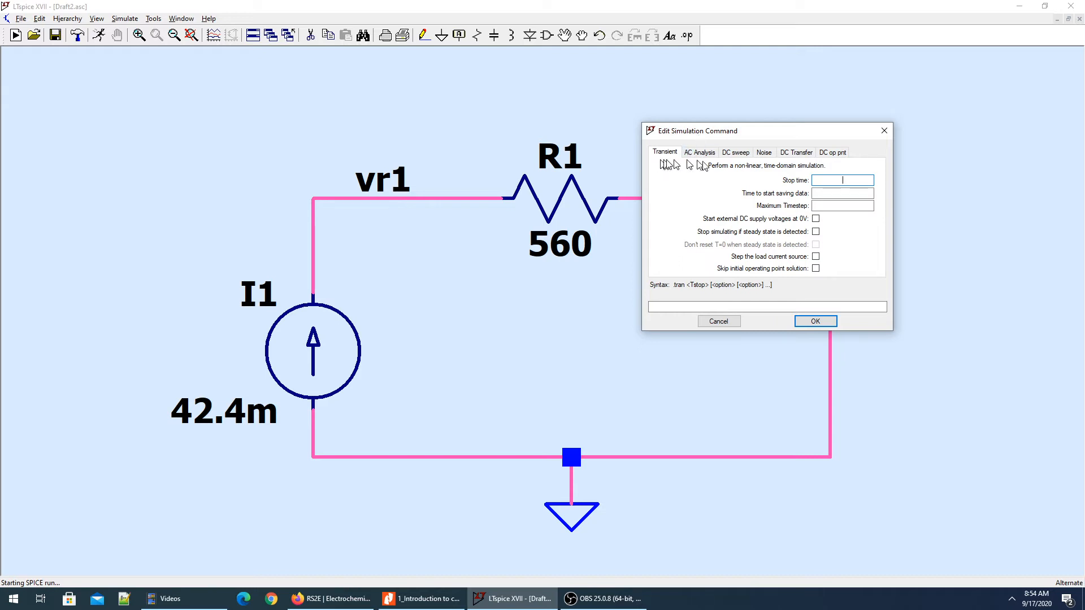
{"action": "left_click_drag", "start_coordinate": [702, 131], "coordinate": [682, 255]}
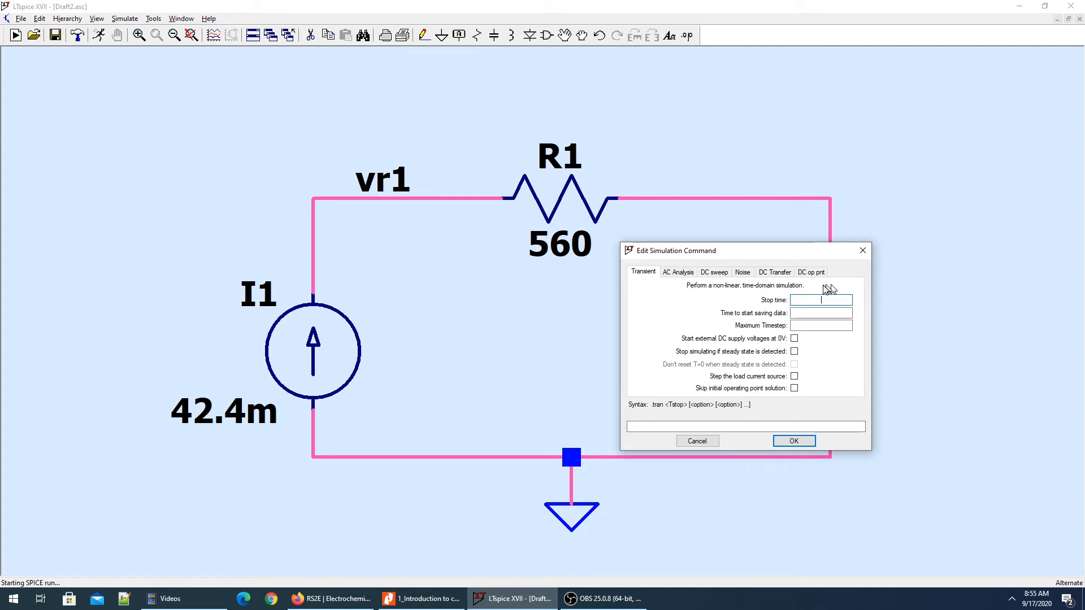
{"action": "type", "text": "2"}
{"action": "left_click", "coordinate": [827, 312]}
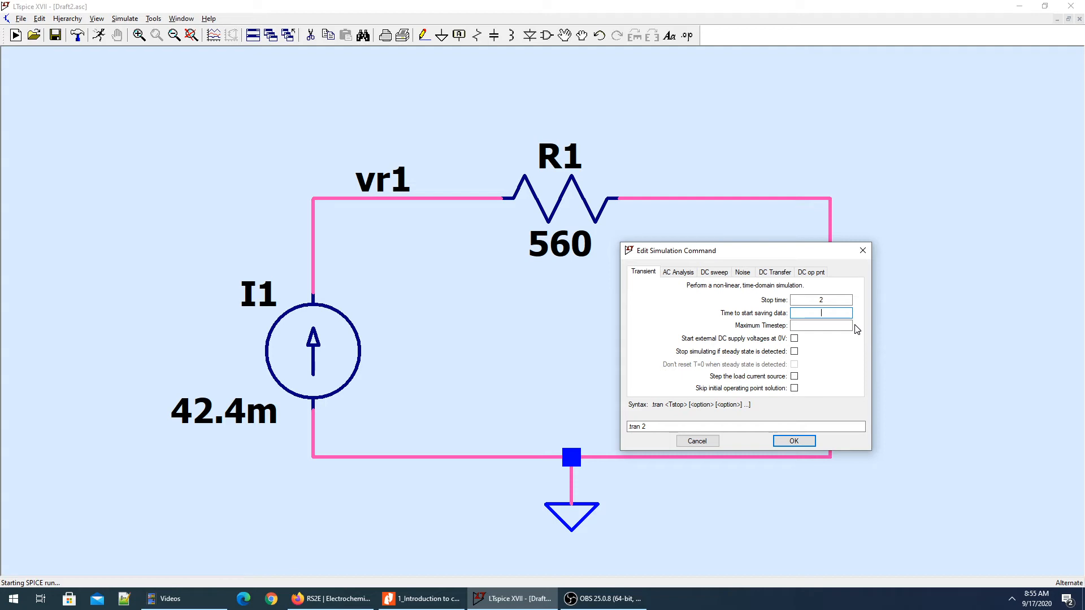
{"action": "type", "text": "0"}
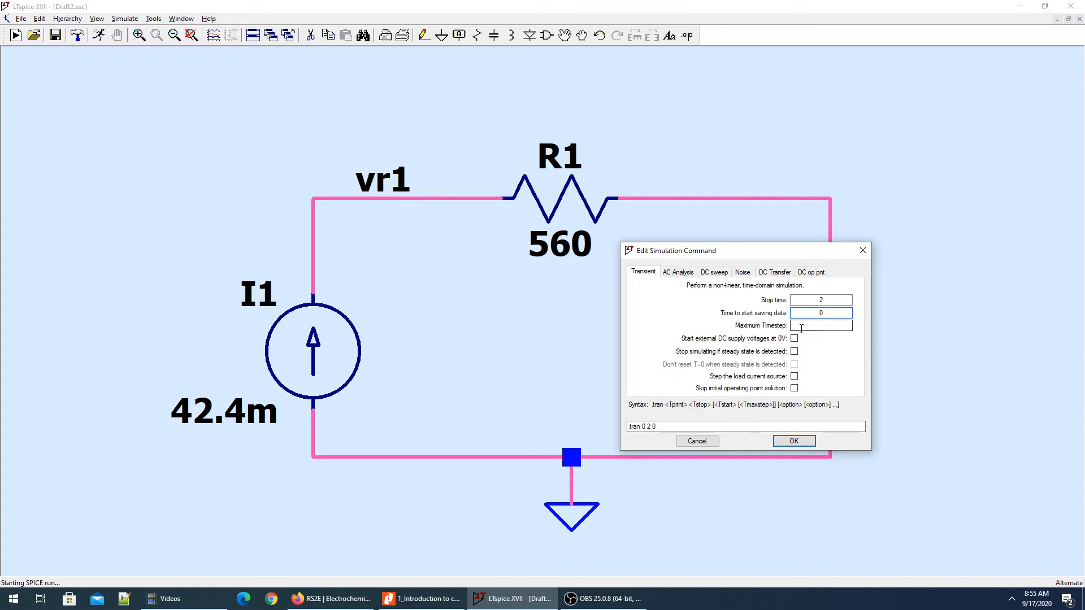
{"action": "left_click", "coordinate": [828, 327]}
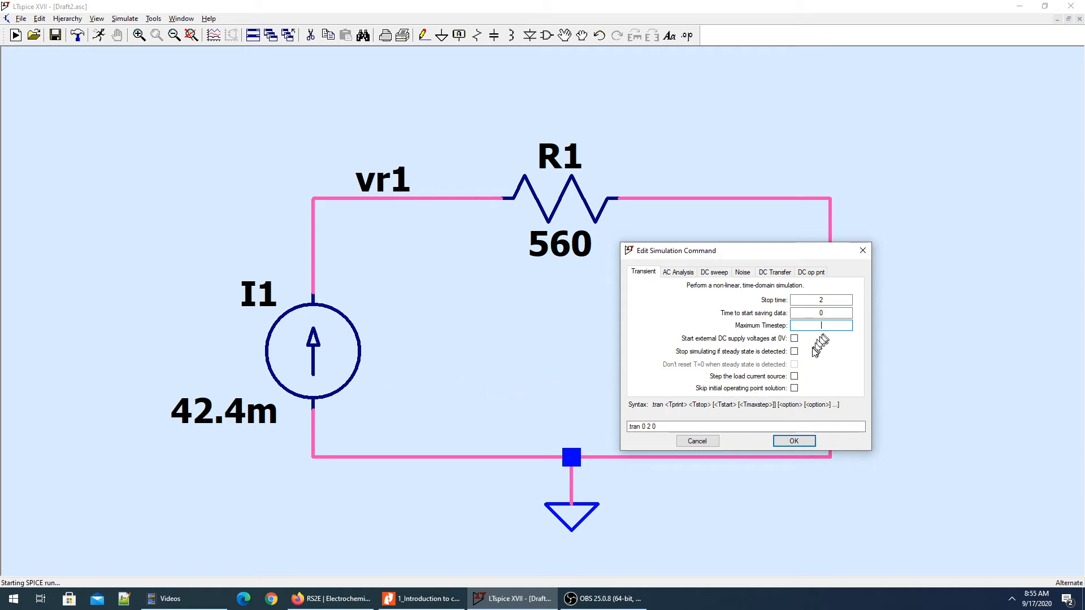
{"action": "left_click", "coordinate": [794, 441]}
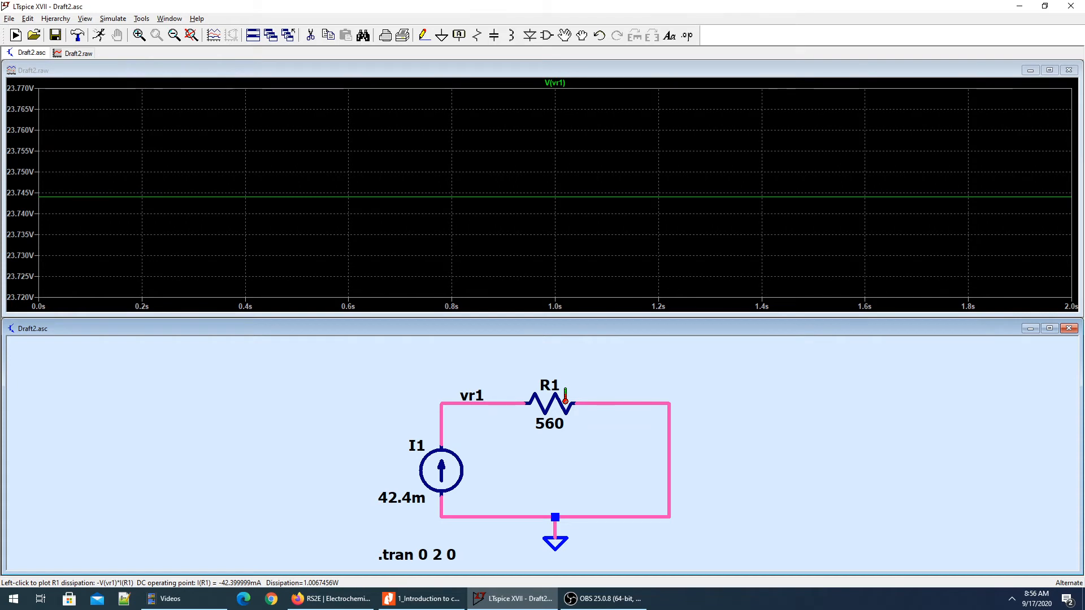
Plot R1's power dissipation together with the vr1 voltage, comparing against the Resistor Power example in the PDF.
{"action": "left_click", "coordinate": [565, 400], "text": "alt"}
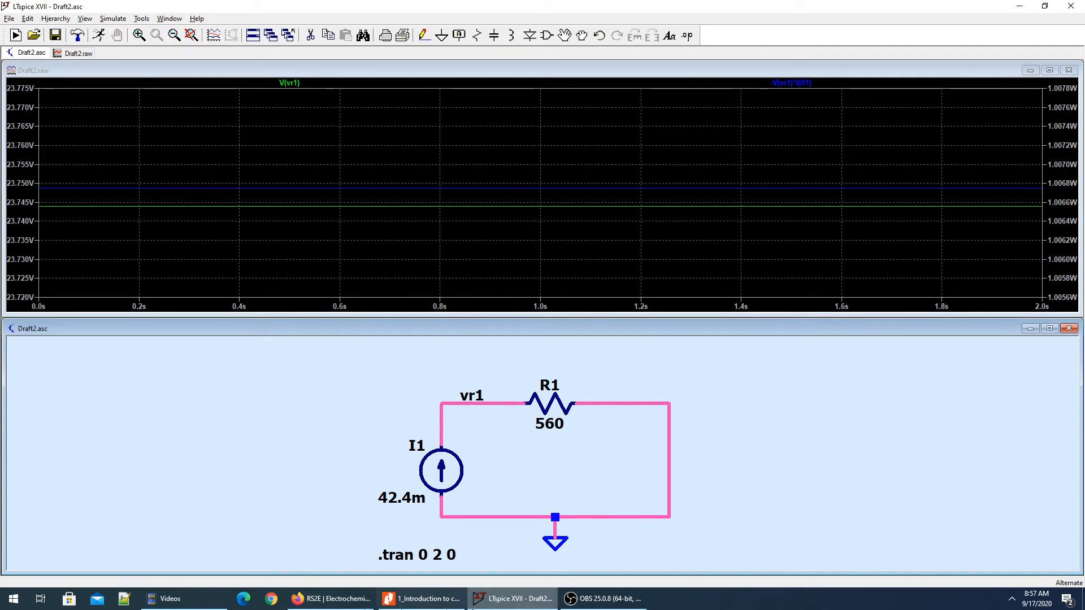
{"action": "left_click", "coordinate": [416, 605]}
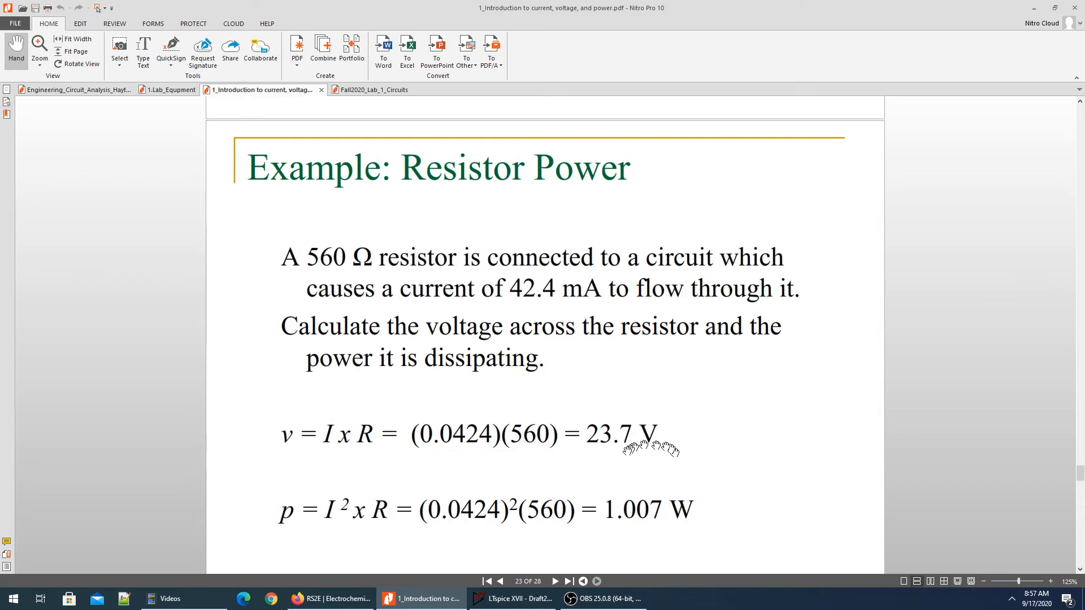
{"action": "left_click", "coordinate": [415, 598]}
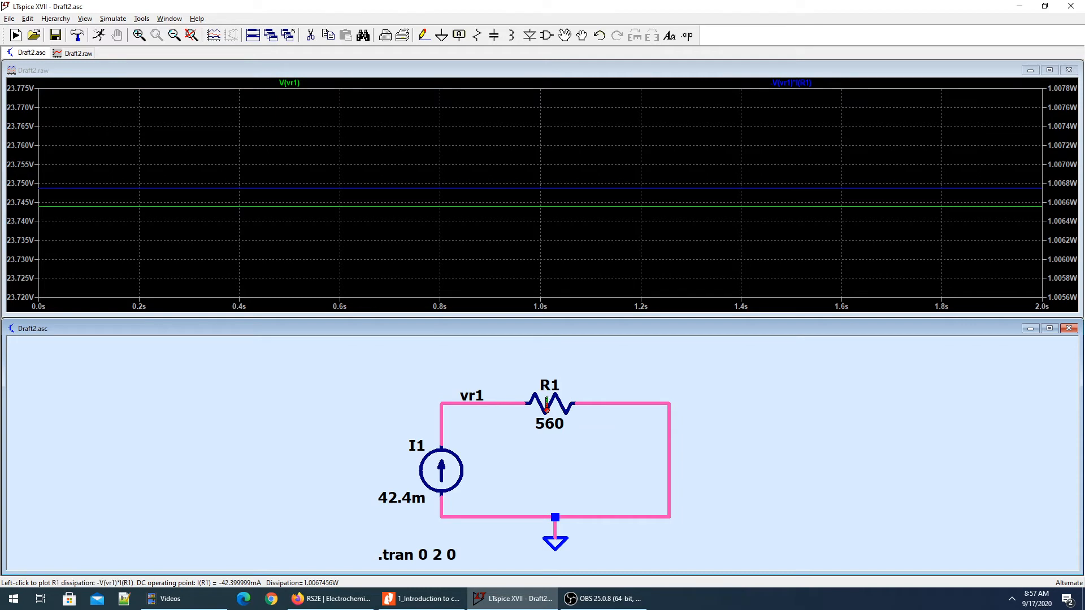
{"action": "left_click", "coordinate": [546, 406], "text": "alt"}
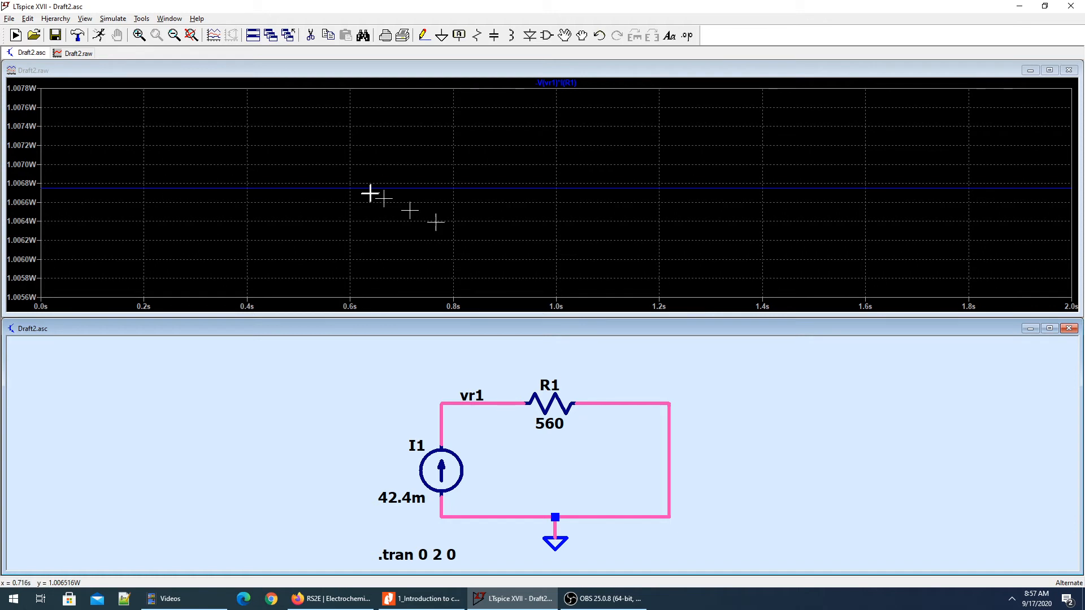
{"action": "left_click", "coordinate": [494, 401]}
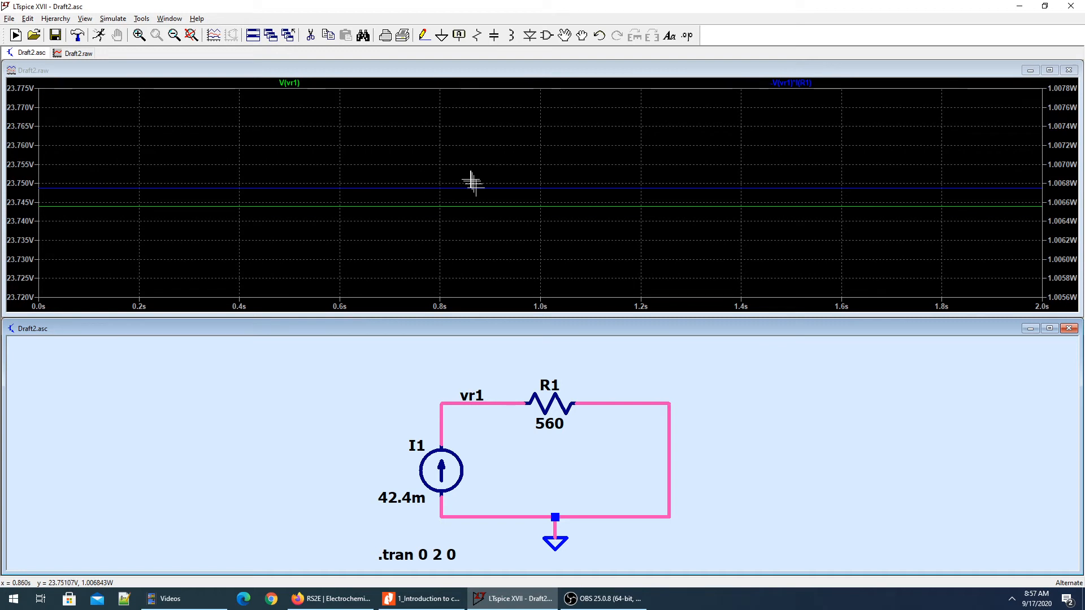
Attach a cursor to the V(vr1) trace and read the voltage at several times along the plot.
{"action": "left_click", "coordinate": [300, 84]}
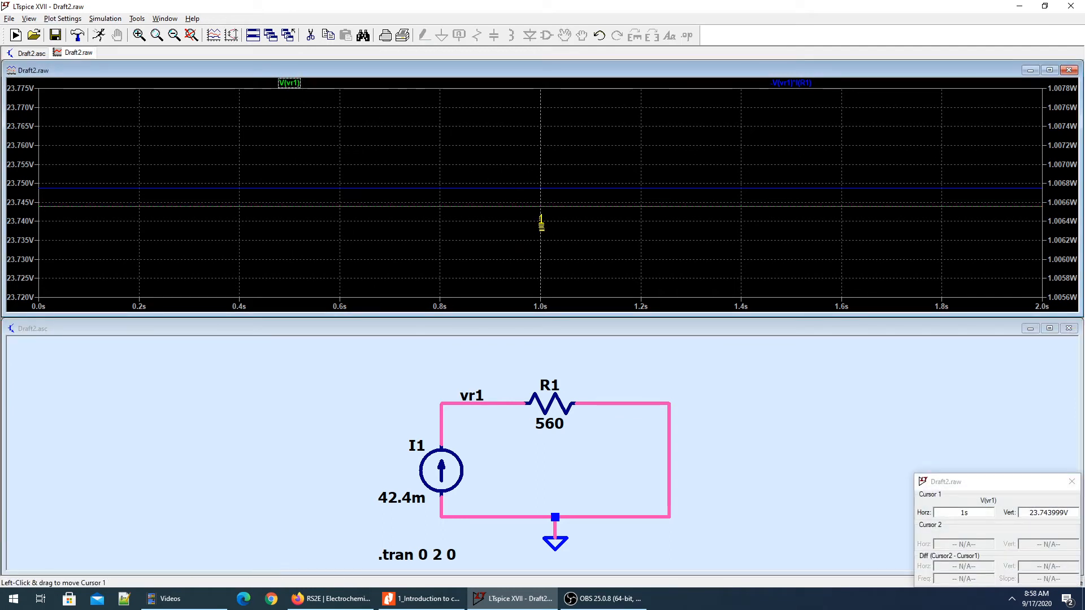
{"action": "left_click_drag", "start_coordinate": [1000, 486], "coordinate": [981, 411]}
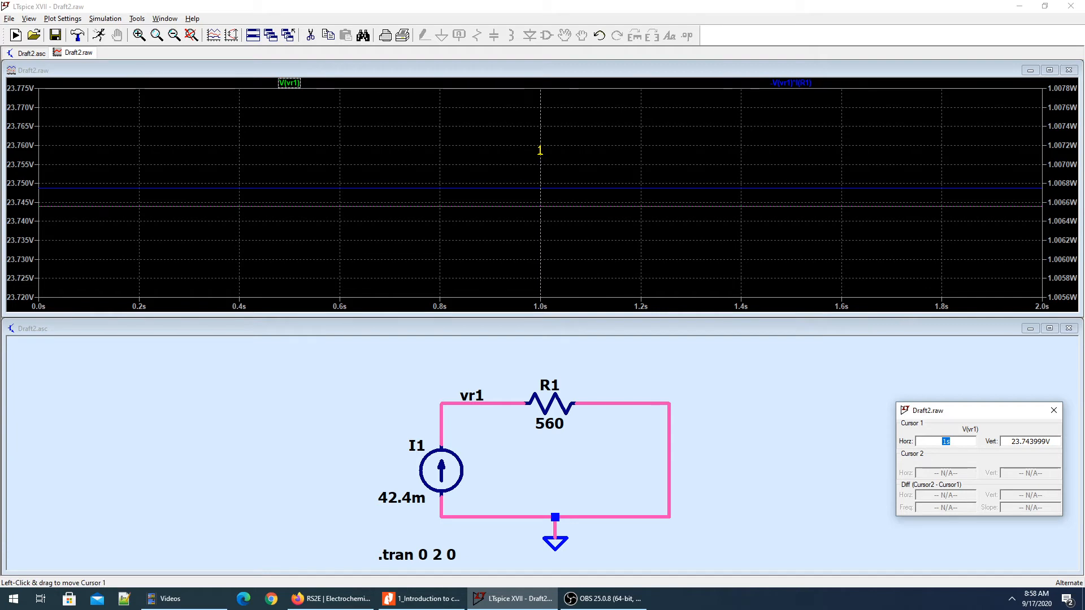
{"action": "left_click_drag", "start_coordinate": [540, 150], "coordinate": [382, 168]}
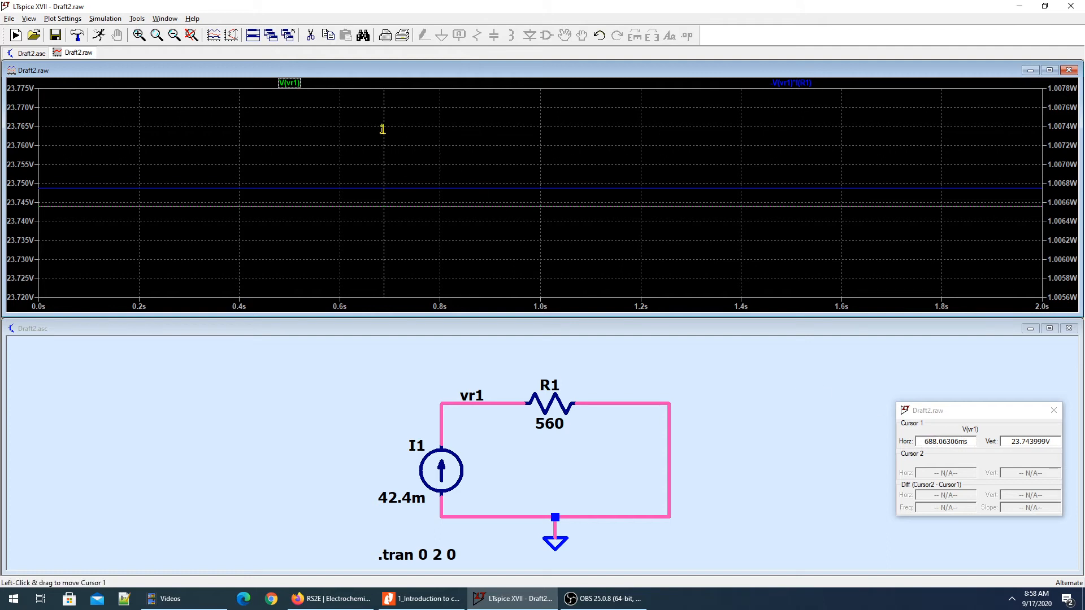
{"action": "left_click_drag", "start_coordinate": [384, 135], "coordinate": [600, 148]}
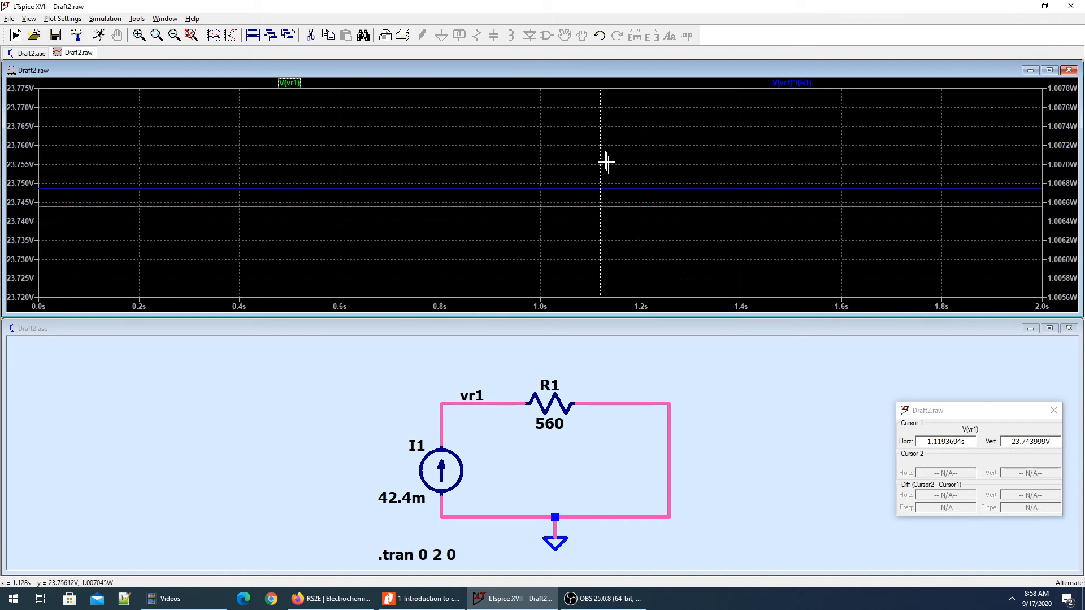
{"action": "left_click_drag", "start_coordinate": [600, 152], "coordinate": [725, 151]}
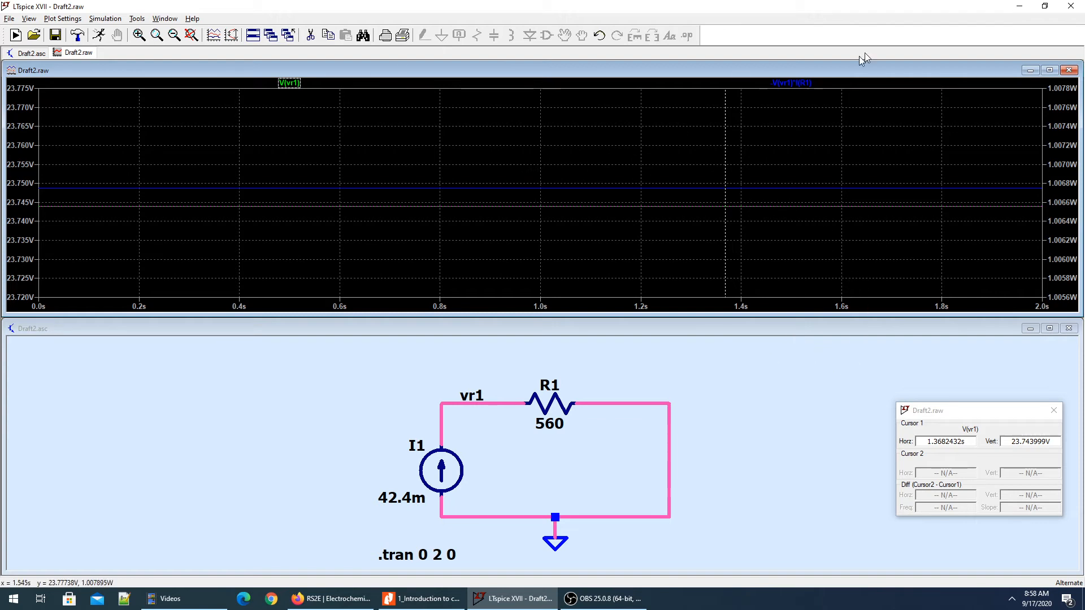
Switch the cursor to the R1 power trace and read the dissipation at several times.
{"action": "left_click", "coordinate": [790, 83]}
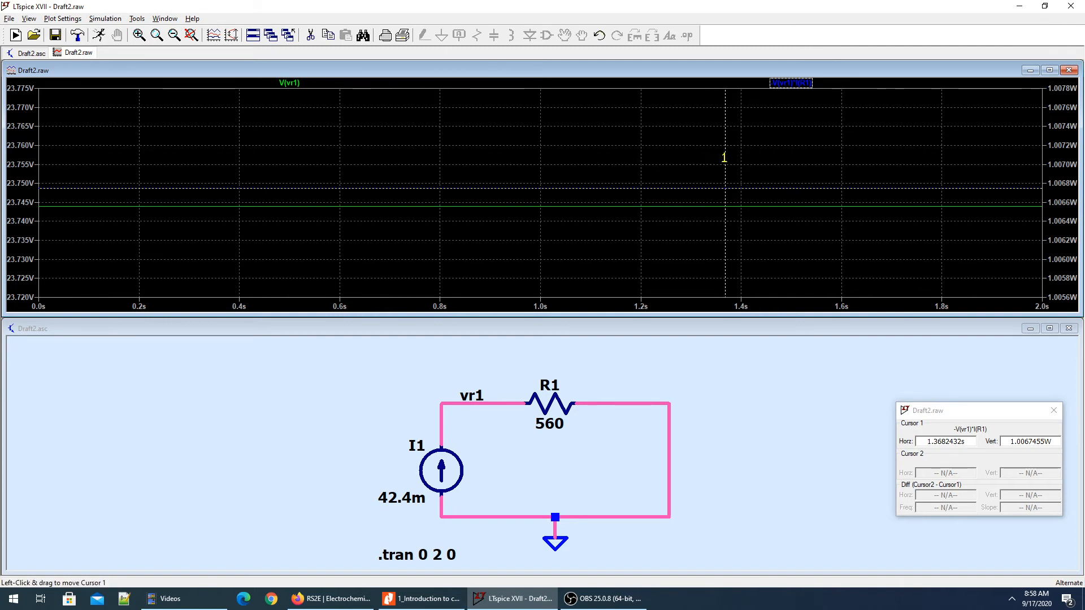
{"action": "left_click_drag", "start_coordinate": [725, 155], "coordinate": [685, 148]}
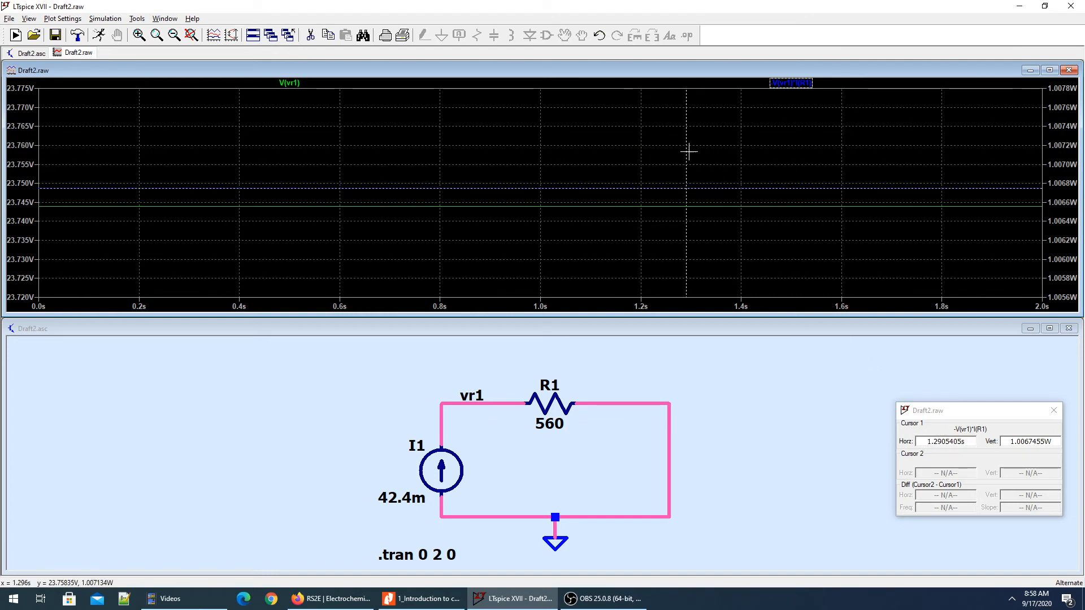
{"action": "left_click_drag", "start_coordinate": [686, 148], "coordinate": [531, 131]}
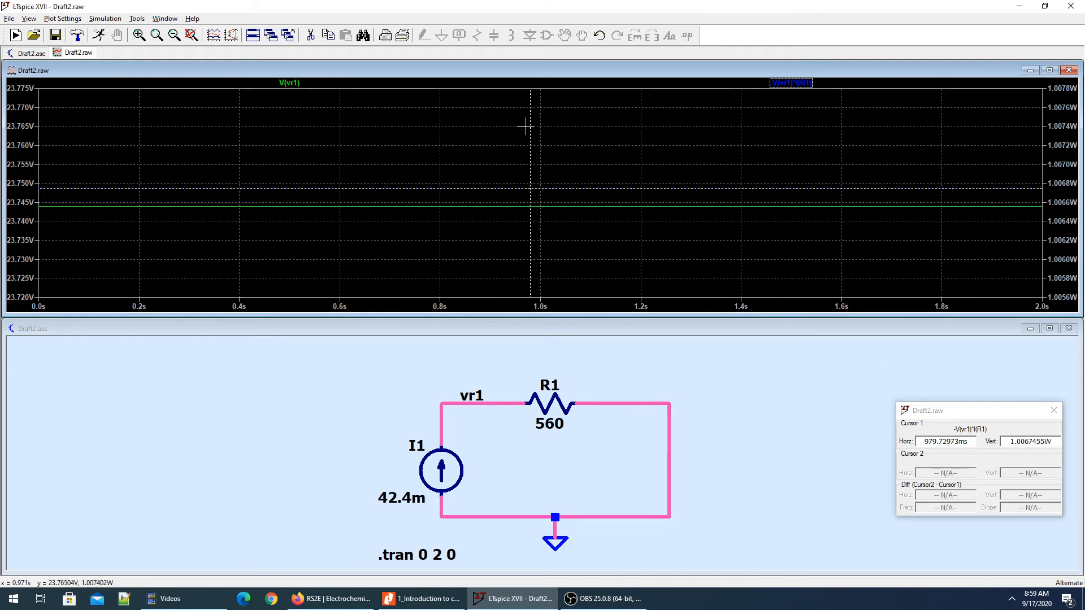
{"action": "left_click_drag", "start_coordinate": [530, 118], "coordinate": [718, 127]}
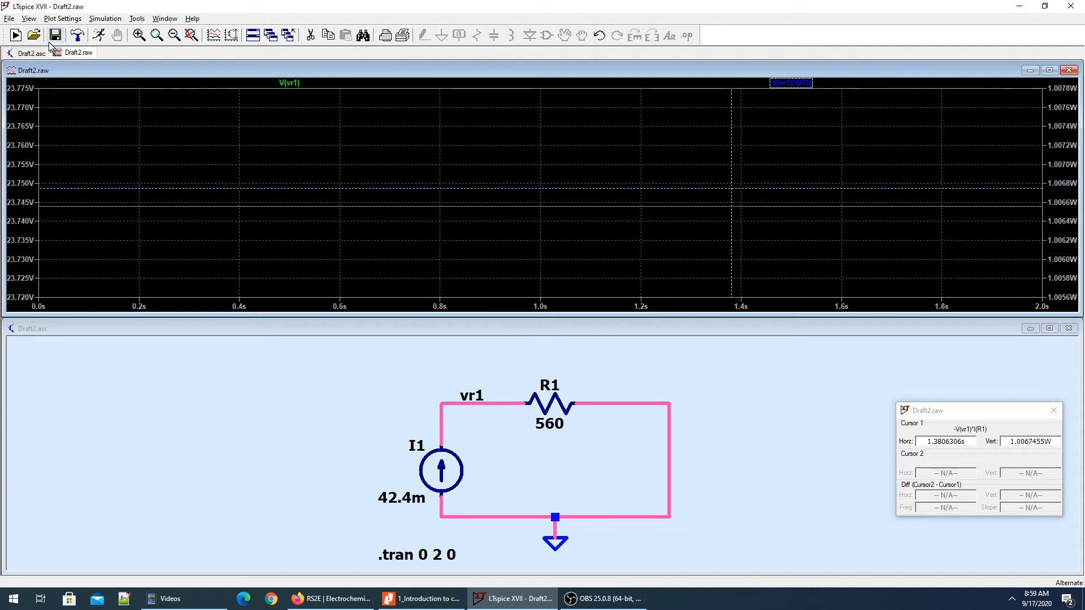
Create a new blank schematic, maximize it, and close the cursor readout window.
{"action": "left_click", "coordinate": [16, 35]}
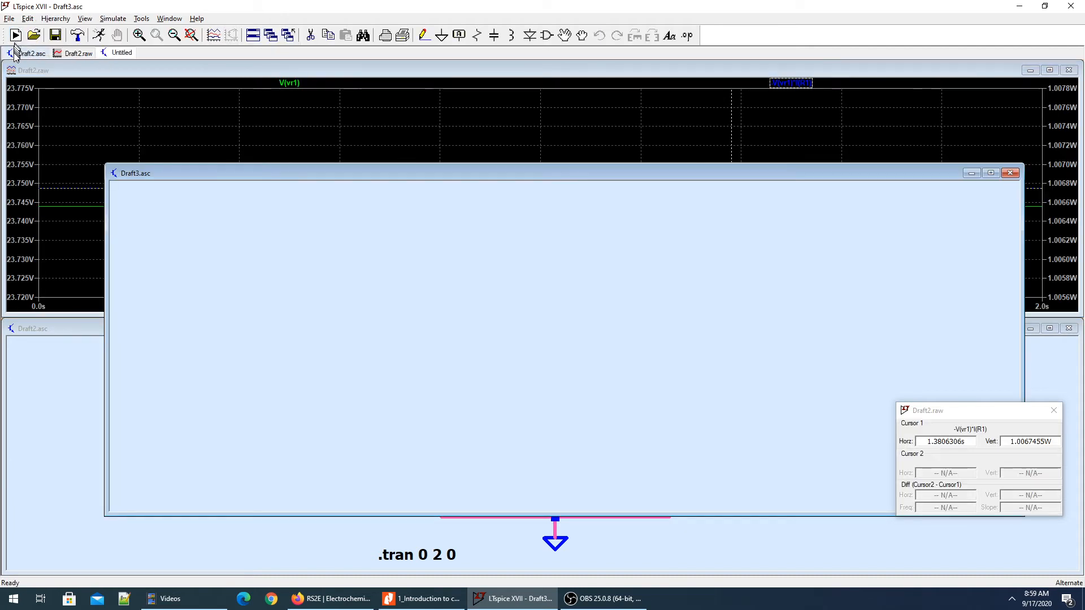
{"action": "double_click", "coordinate": [520, 176]}
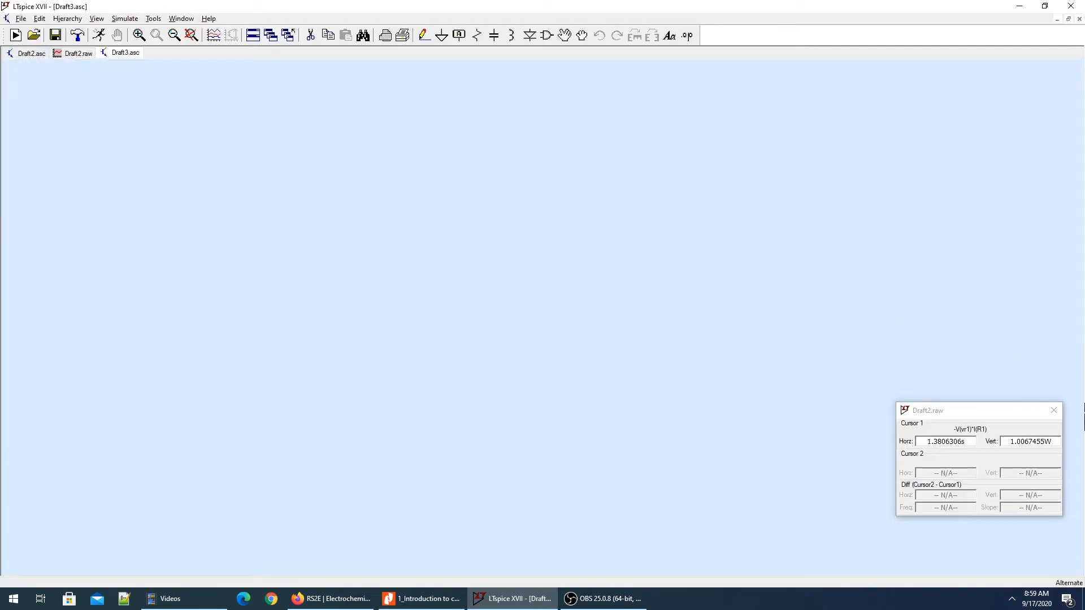
{"action": "left_click", "coordinate": [1051, 412]}
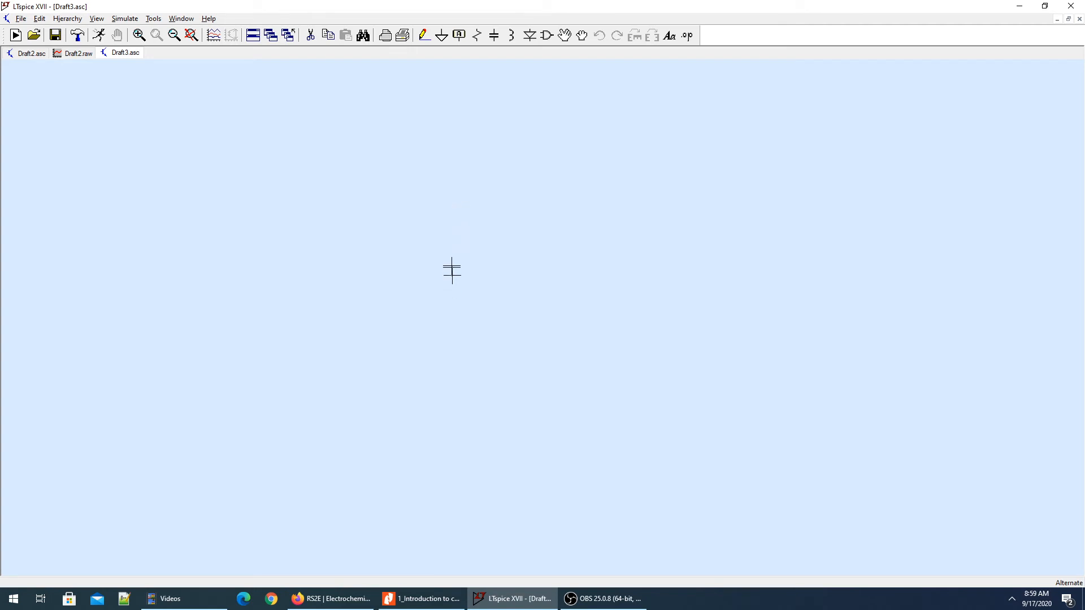
Place an independent voltage source in the left half of the new schematic.
{"action": "key", "text": "F2"}
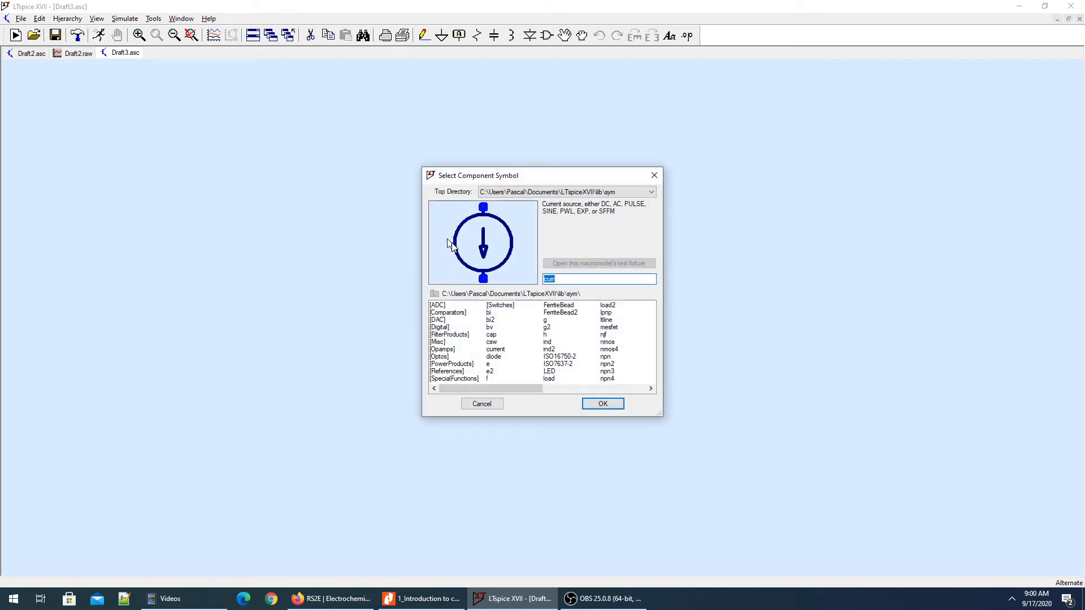
{"action": "type", "text": "vol"}
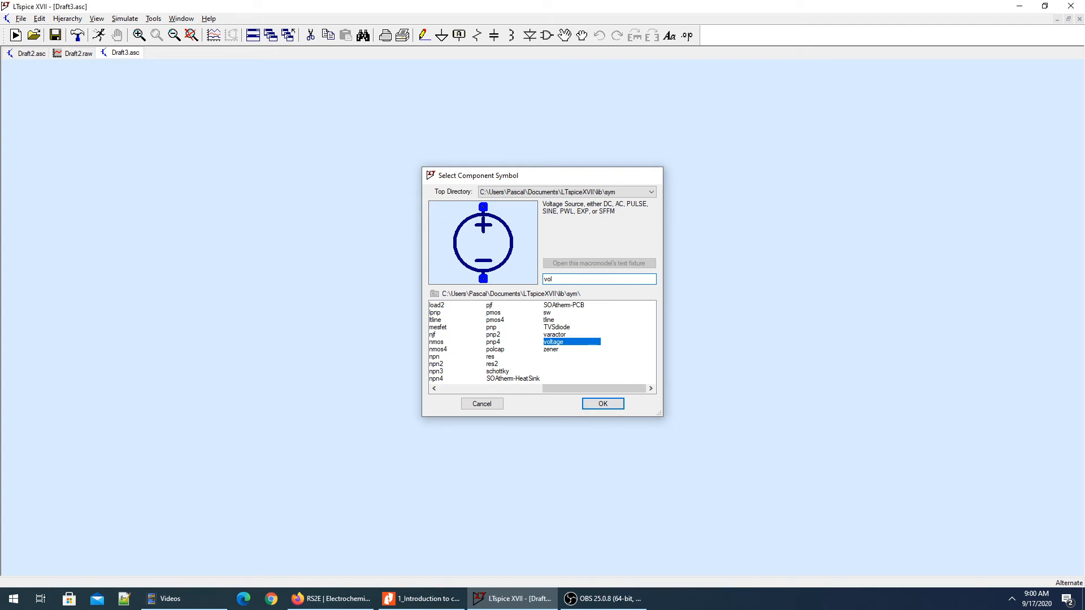
{"action": "key", "text": "Return"}
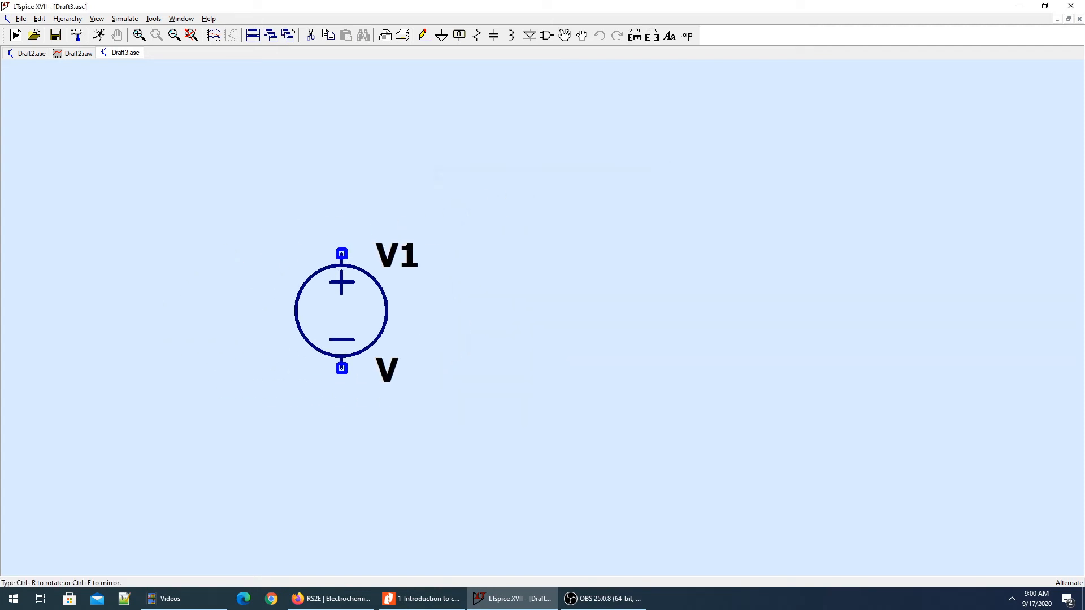
{"action": "left_click", "coordinate": [342, 293]}
{"action": "key", "text": "Escape"}
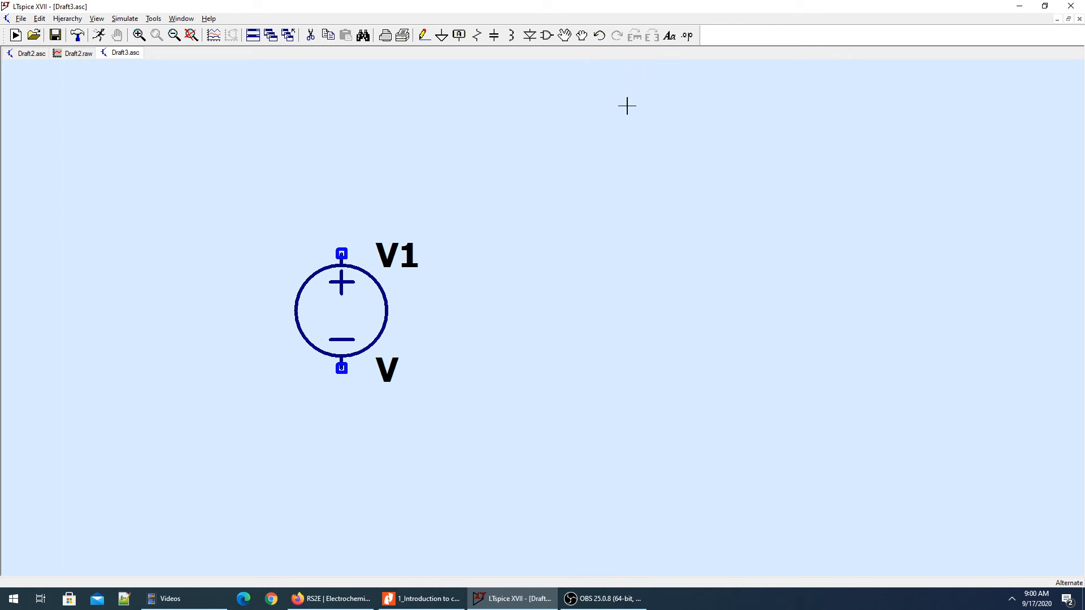
Place a voltage-dependent voltage source (e) to the right of V1 and a vertical resistor to the right of that source.
{"action": "key", "text": "F2"}
{"action": "left_click_drag", "start_coordinate": [518, 175], "coordinate": [631, 184]}
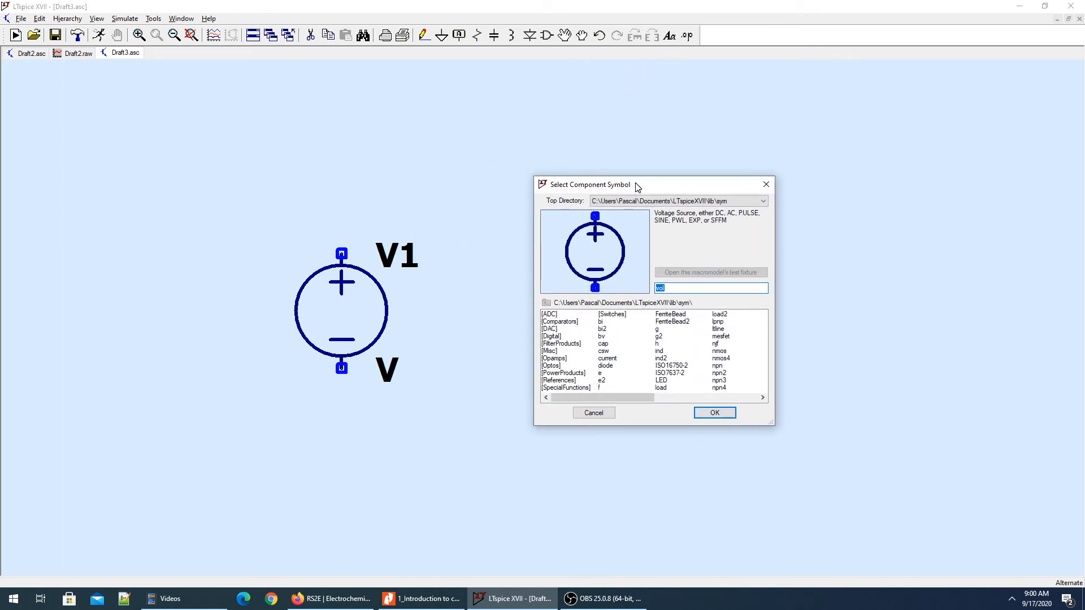
{"action": "type", "text": "e"}
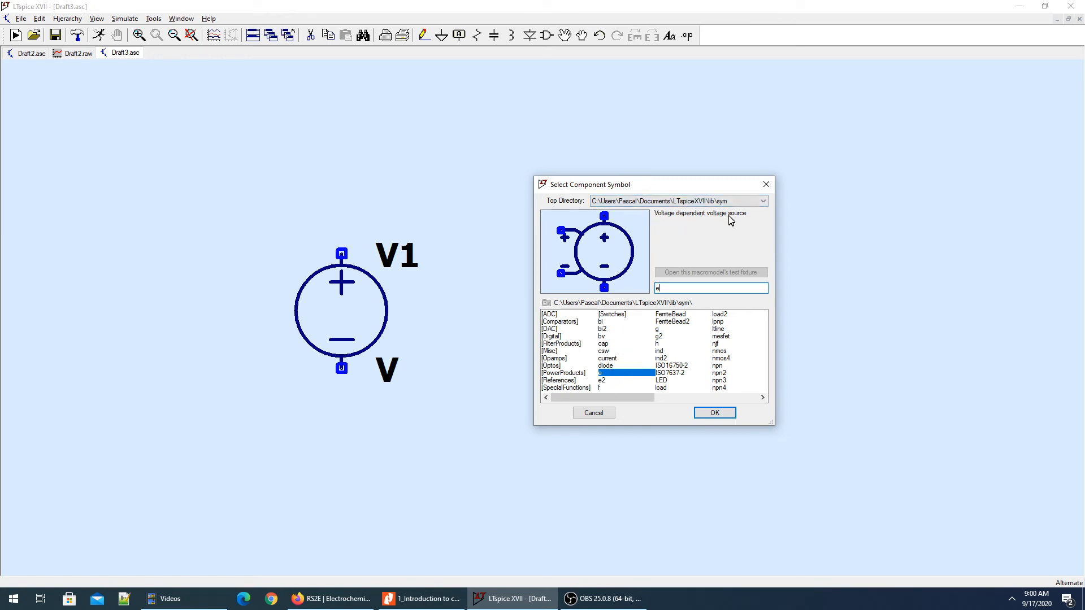
{"action": "left_click", "coordinate": [713, 412]}
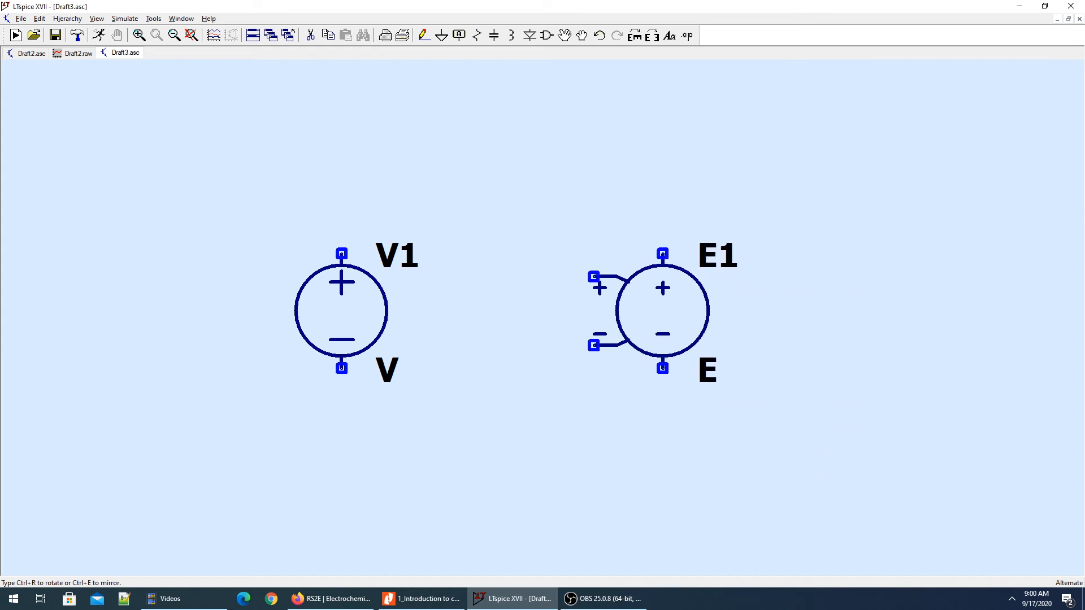
{"action": "left_click", "coordinate": [662, 311]}
{"action": "key", "text": "r"}
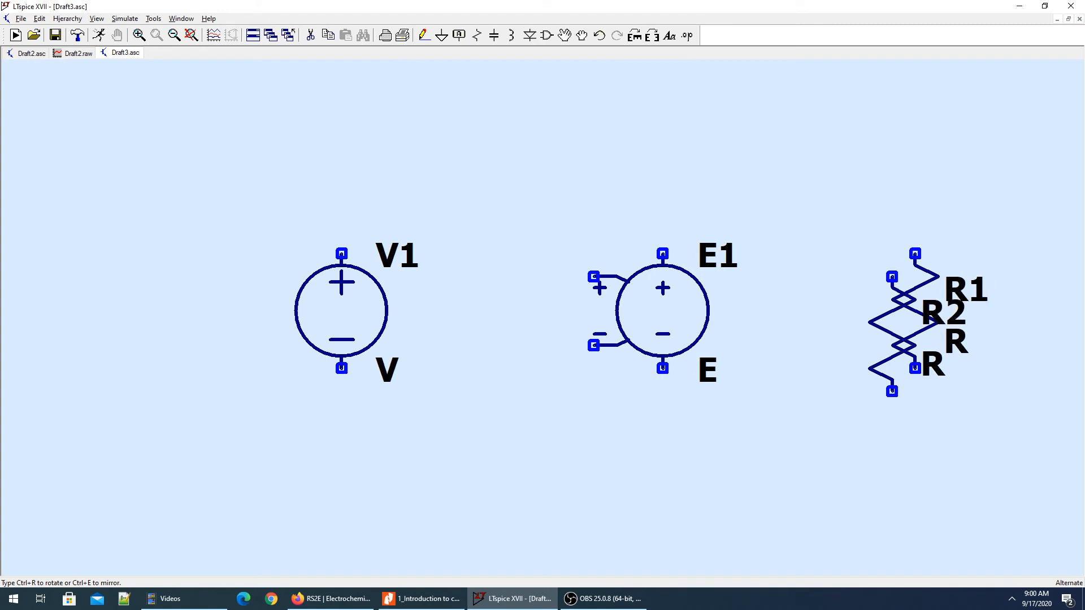
{"action": "key", "text": "Escape"}
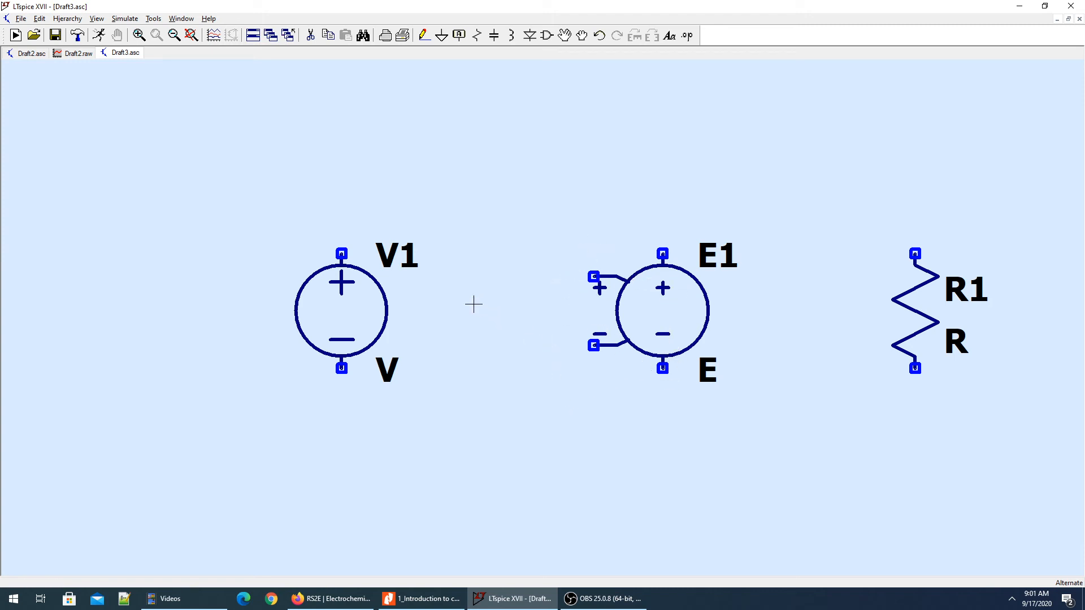
Wire V1's positive terminal to E1's positive control input and V1's negative terminal to E1's negative control input.
{"action": "key", "text": "F3"}
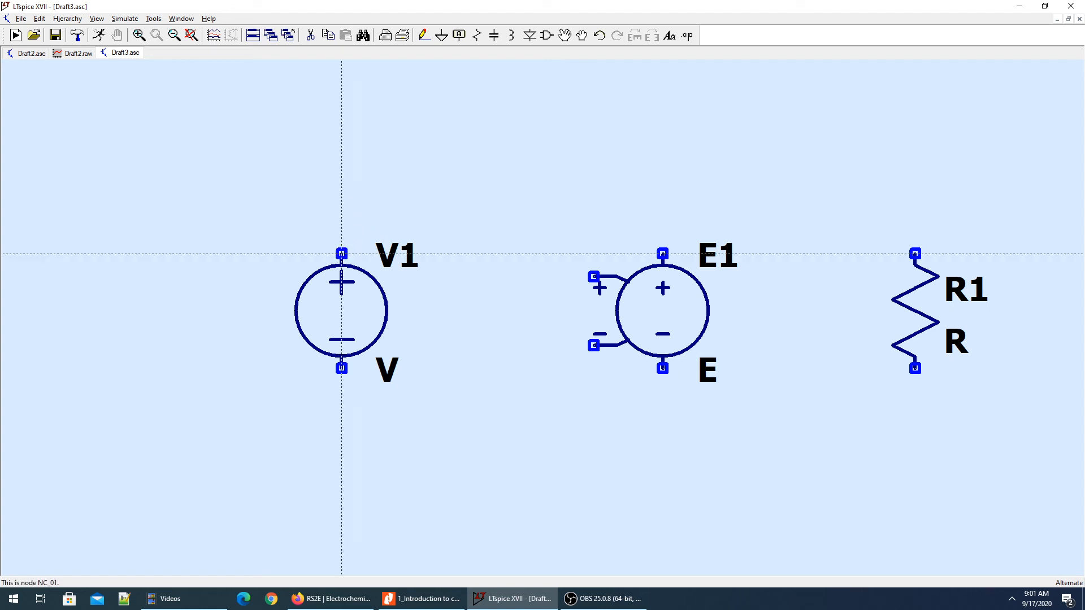
{"action": "left_click", "coordinate": [341, 254]}
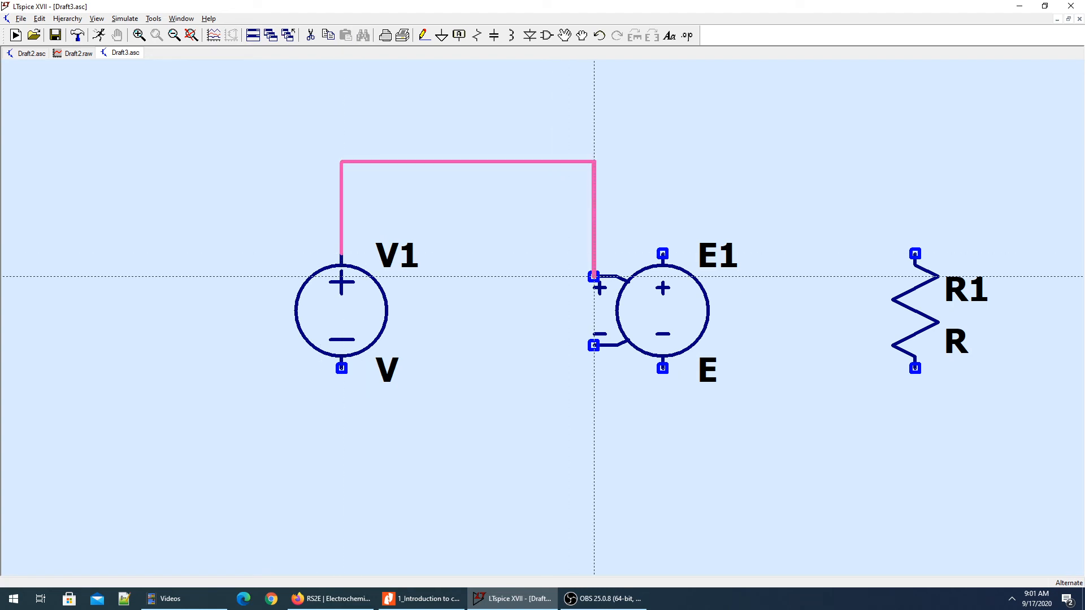
{"action": "left_click", "coordinate": [594, 277]}
{"action": "left_click", "coordinate": [341, 367]}
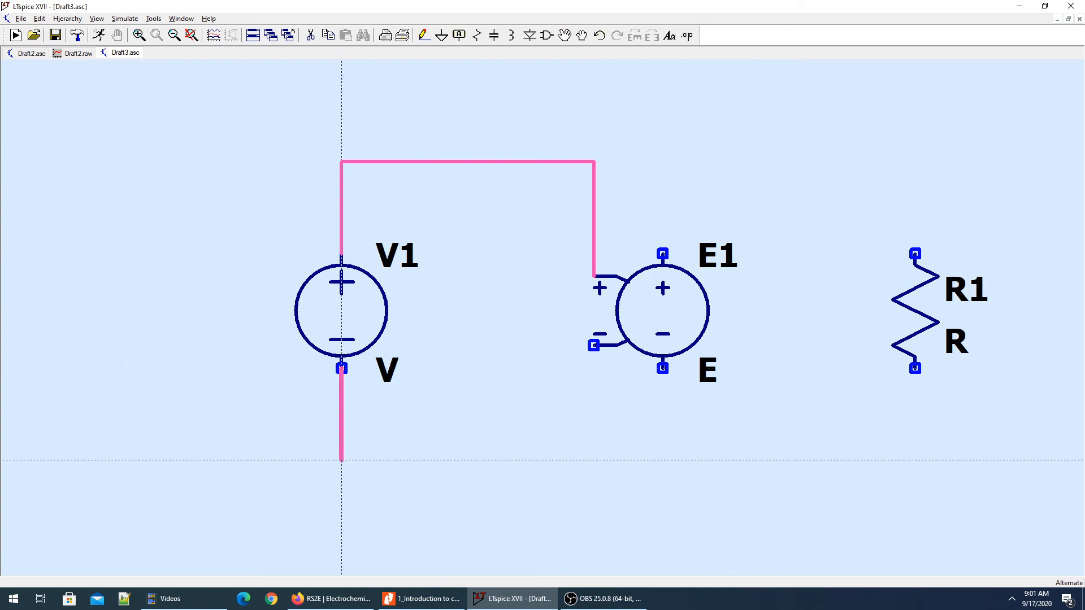
{"action": "left_click", "coordinate": [342, 459]}
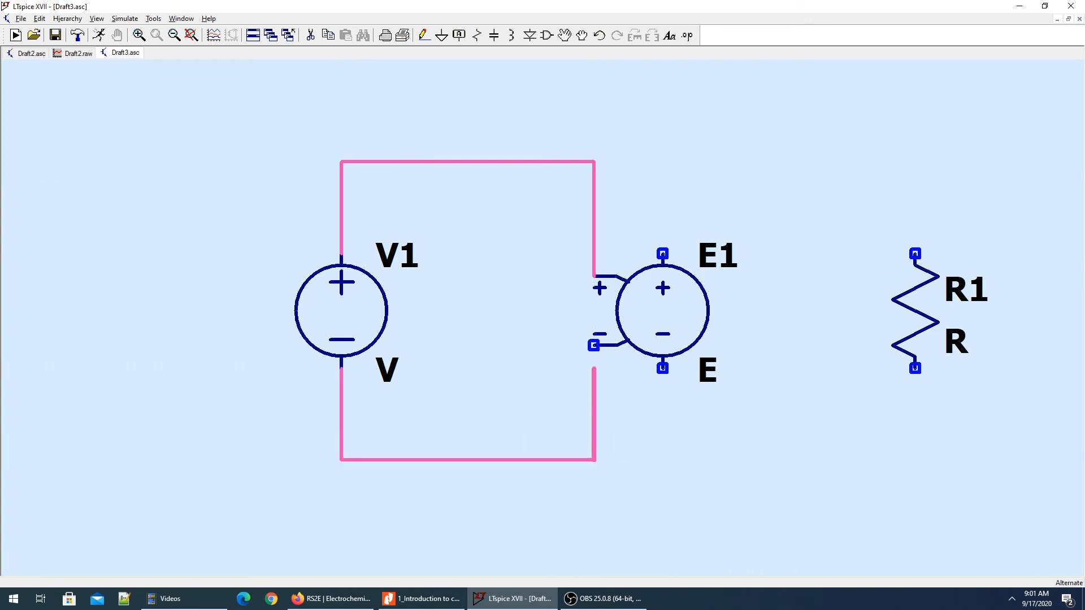
{"action": "left_click", "coordinate": [593, 345]}
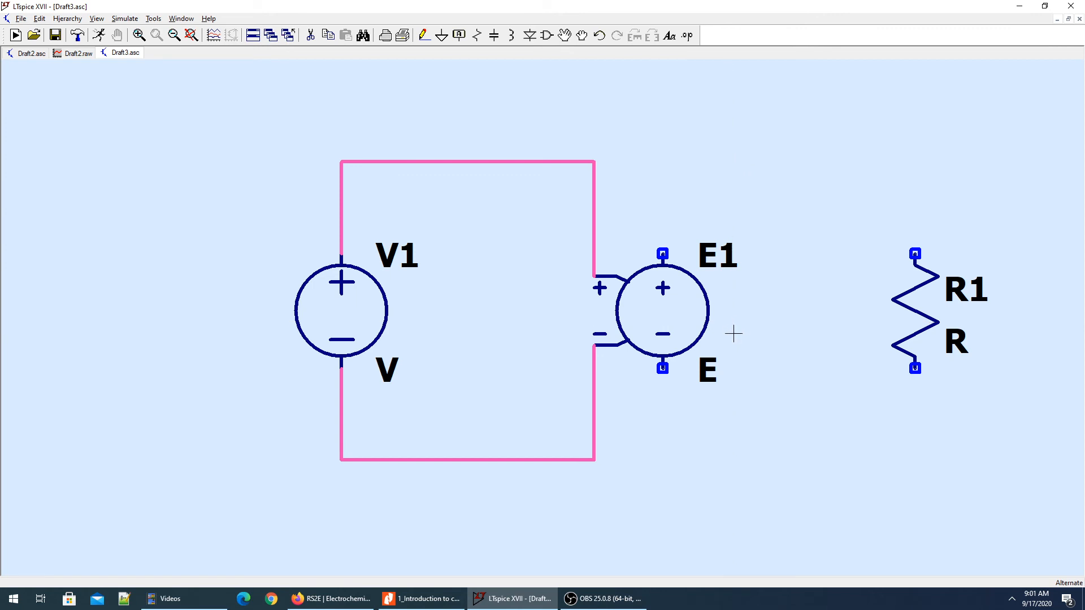
Place a ground symbol below the bottom wire of the V1 loop and wire it to that net.
{"action": "key", "text": "g"}
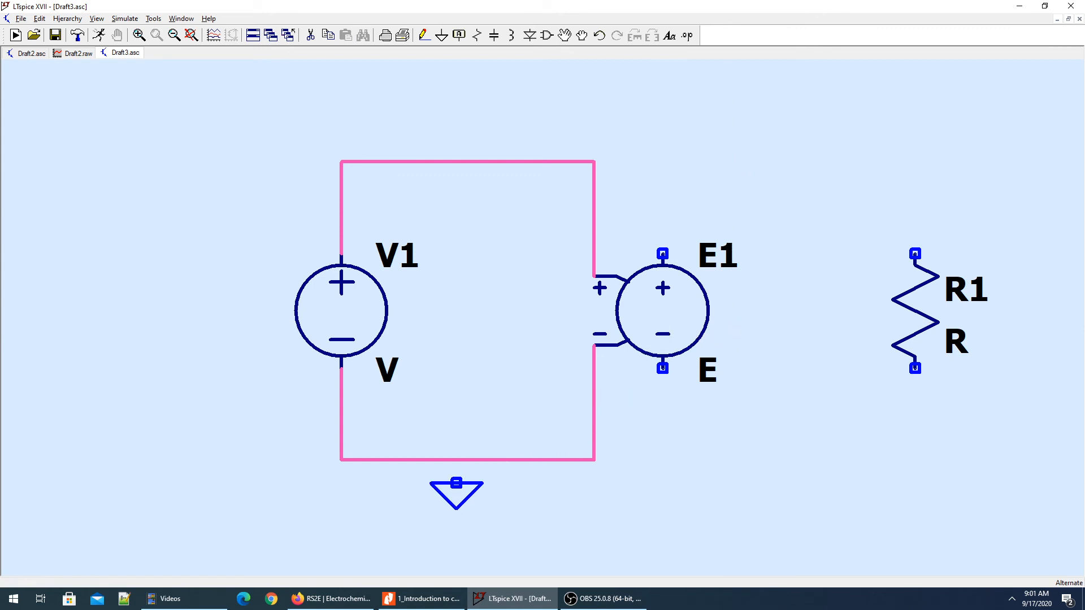
{"action": "left_click", "coordinate": [456, 483]}
{"action": "key", "text": "F3"}
{"action": "left_click", "coordinate": [456, 483]}
{"action": "left_click", "coordinate": [456, 459]}
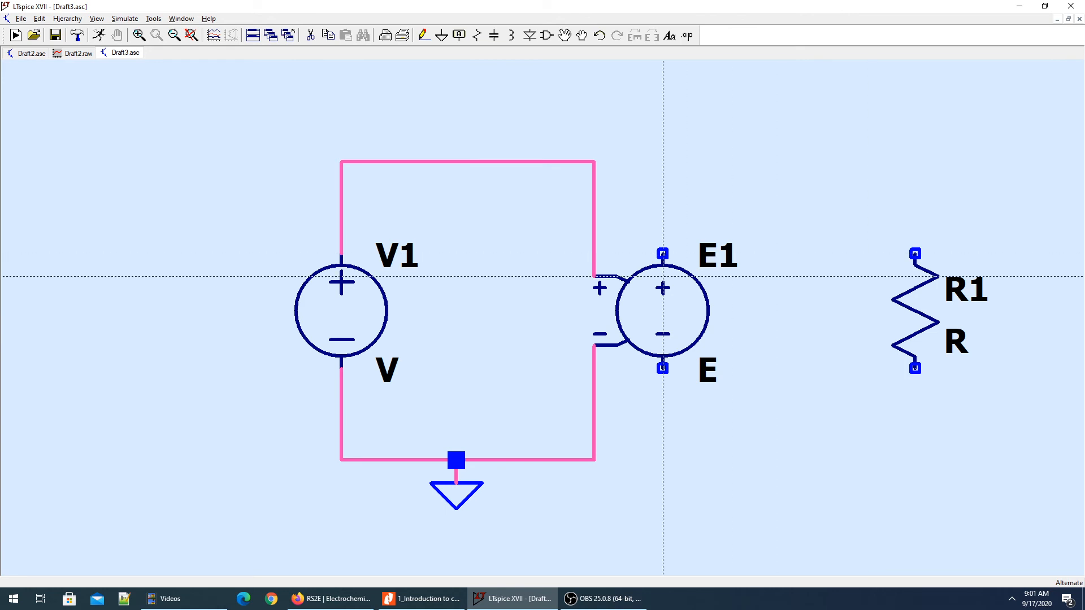
{"action": "key", "text": "Escape"}
Wire E1's positive output to the upper end of R1 and its negative output to the lower end.
{"action": "key", "text": "F3"}
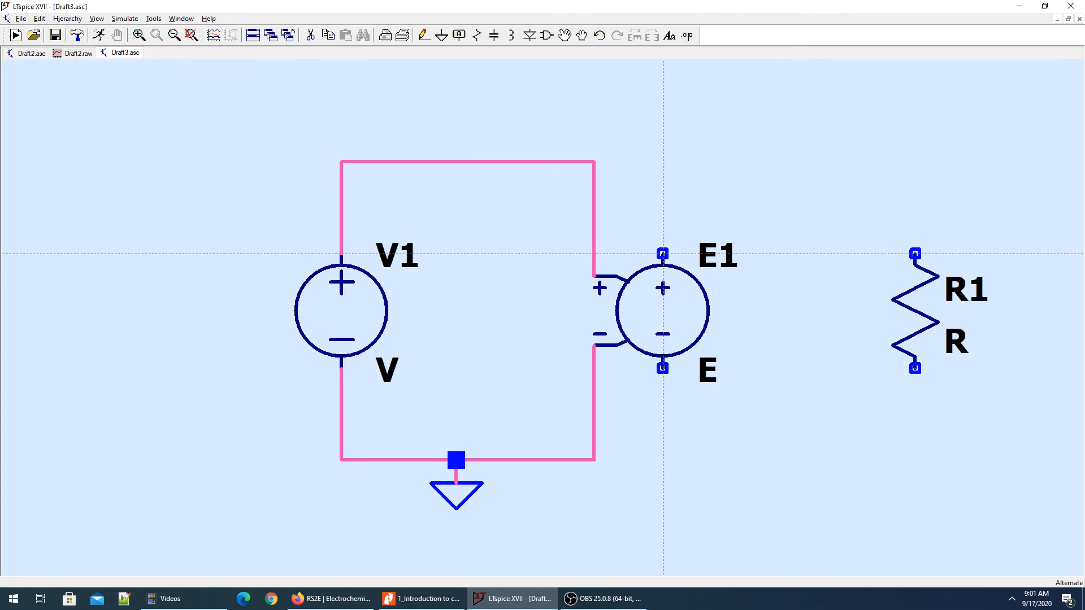
{"action": "left_click", "coordinate": [662, 253]}
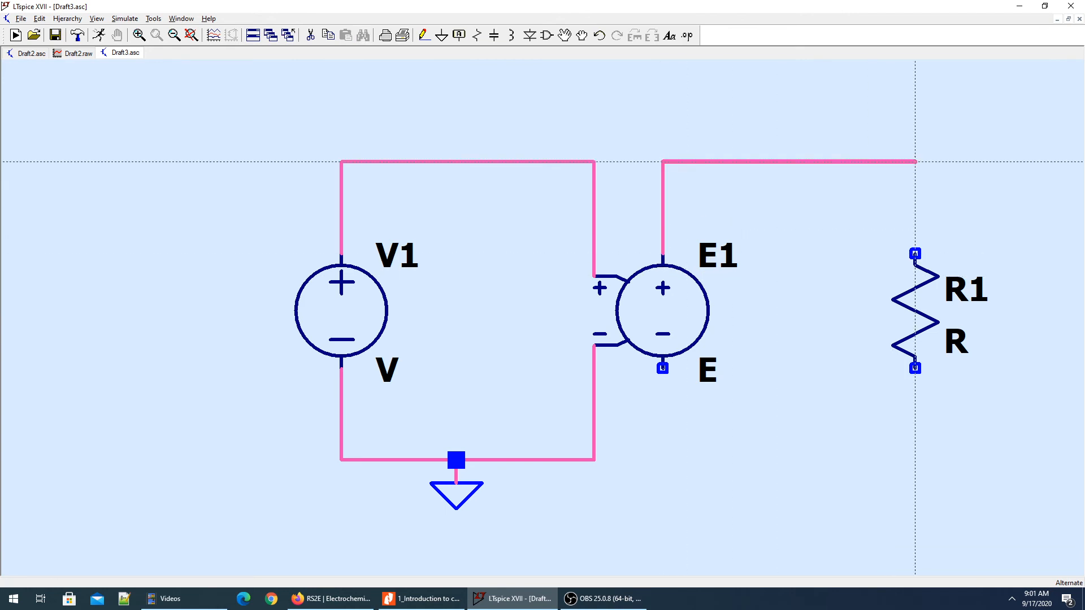
{"action": "left_click", "coordinate": [914, 254]}
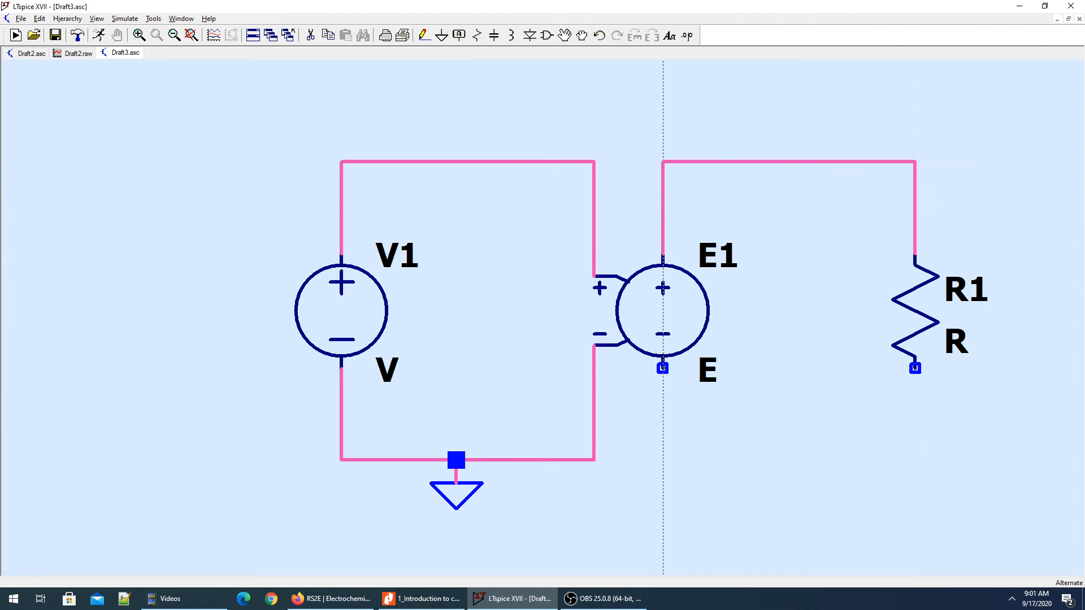
{"action": "left_click", "coordinate": [662, 368]}
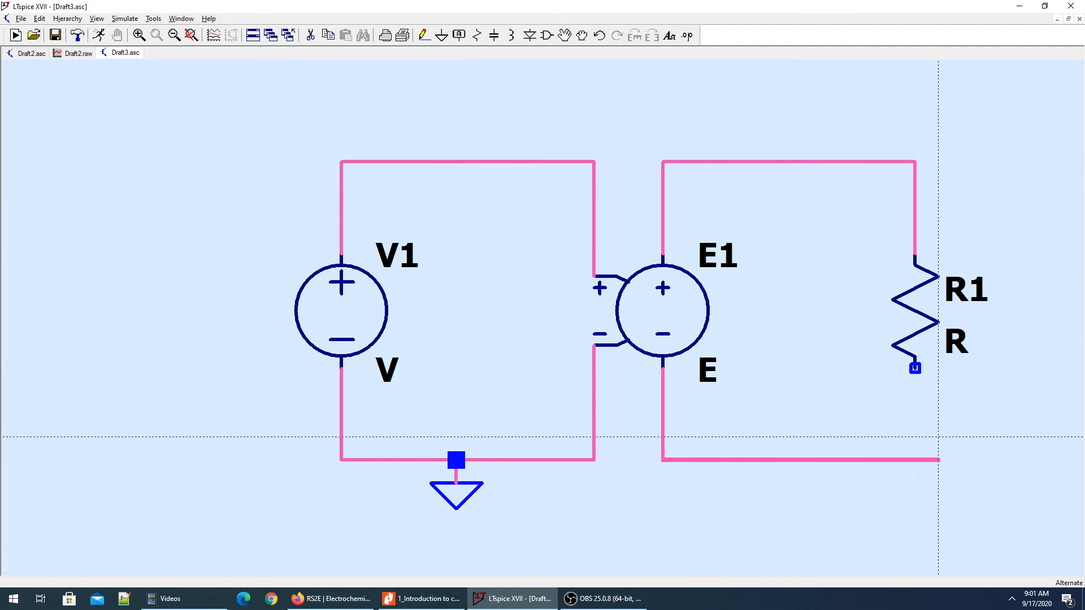
{"action": "left_click", "coordinate": [915, 367]}
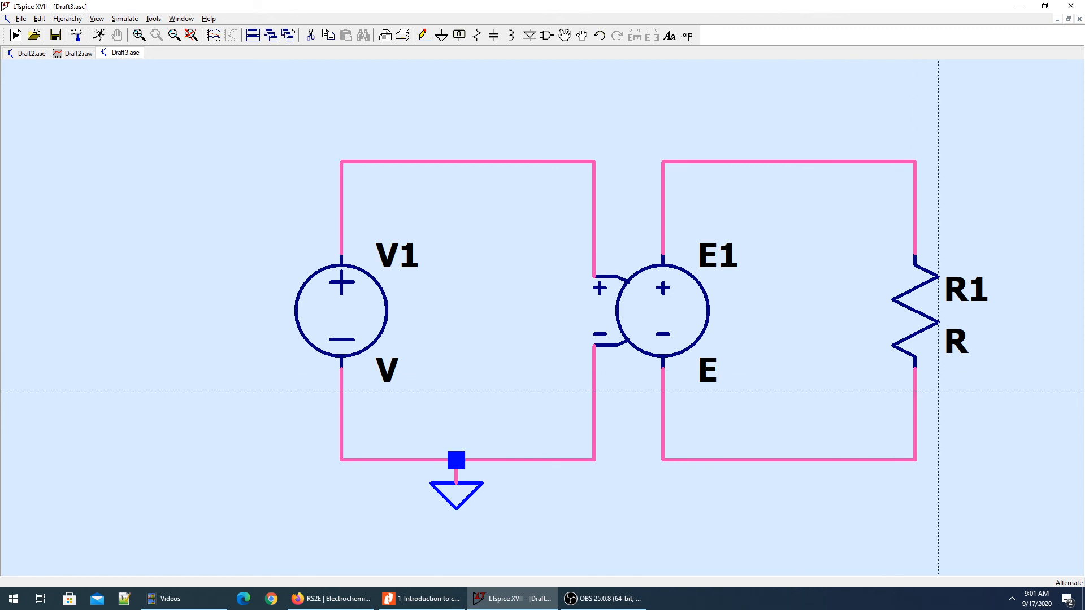
{"action": "key", "text": "Escape"}
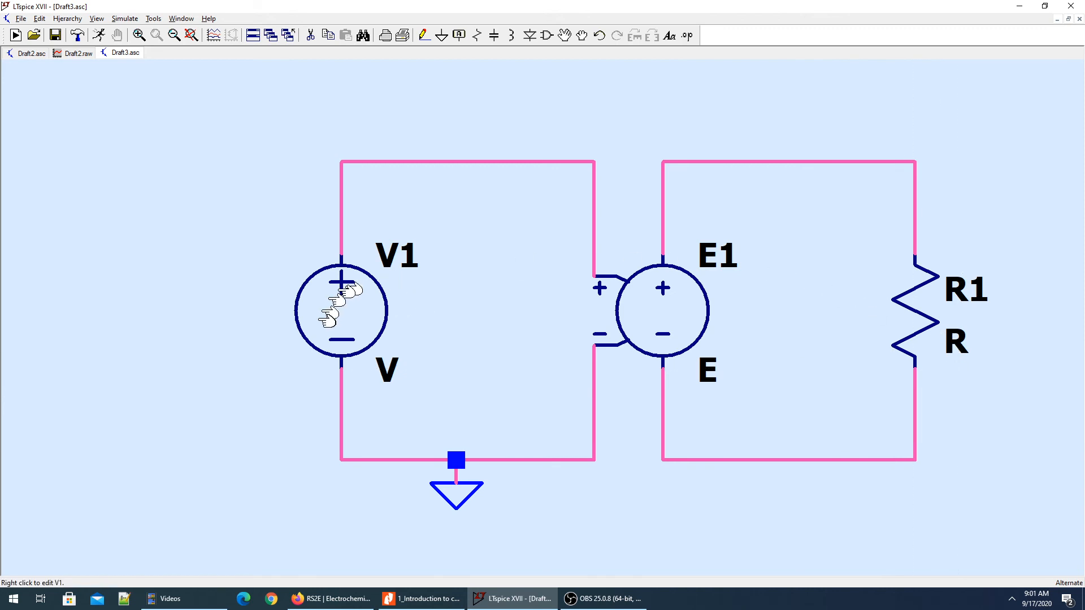
Set V1's DC value to 5 V and R1's resistance to 100Meg.
{"action": "right_click", "coordinate": [341, 297]}
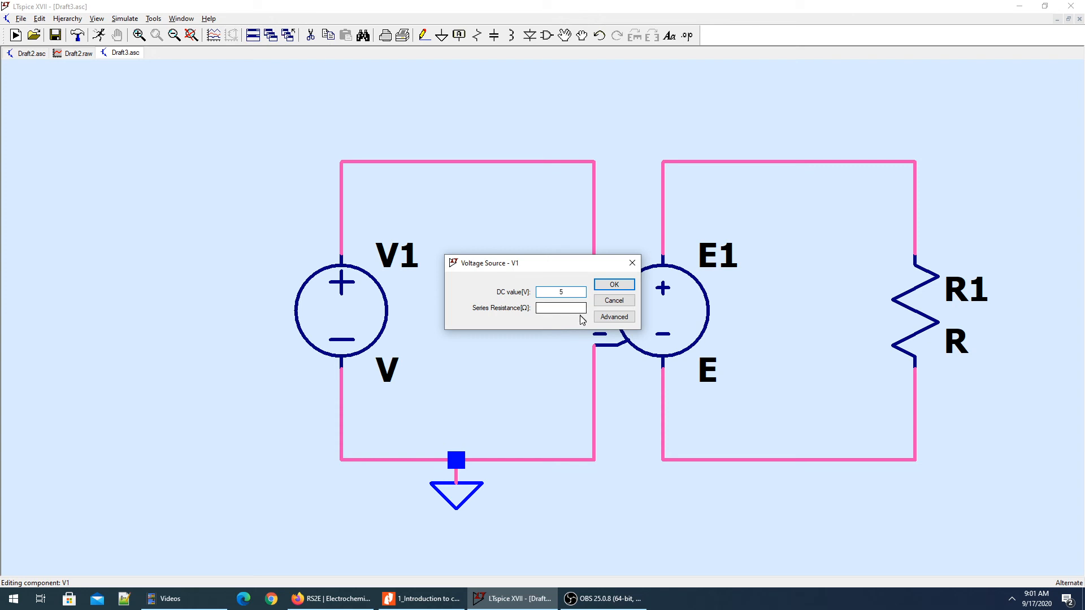
{"action": "left_click", "coordinate": [614, 285]}
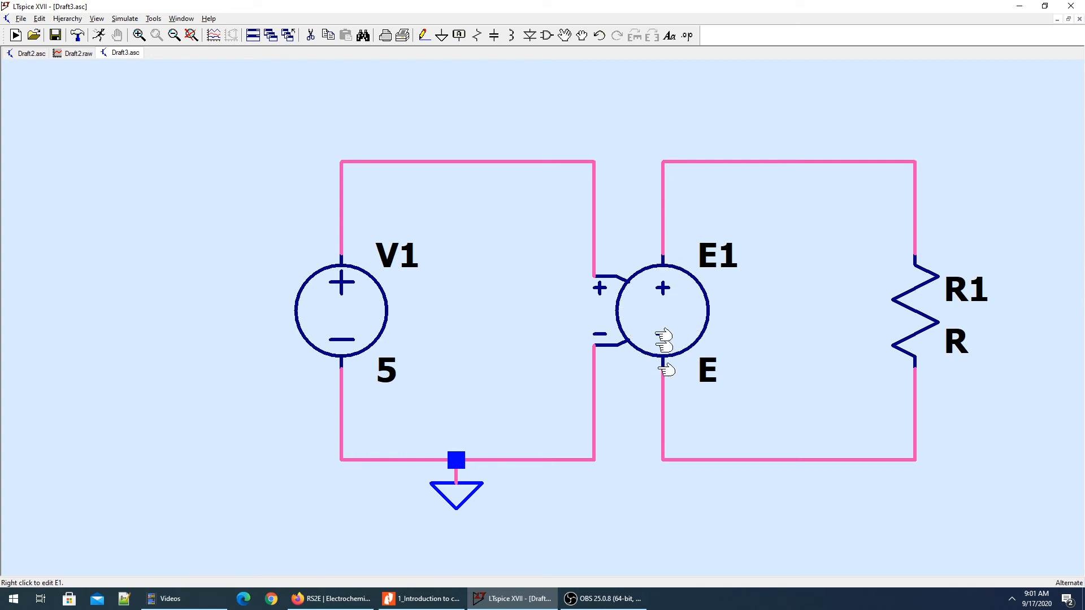
{"action": "key", "text": "F3"}
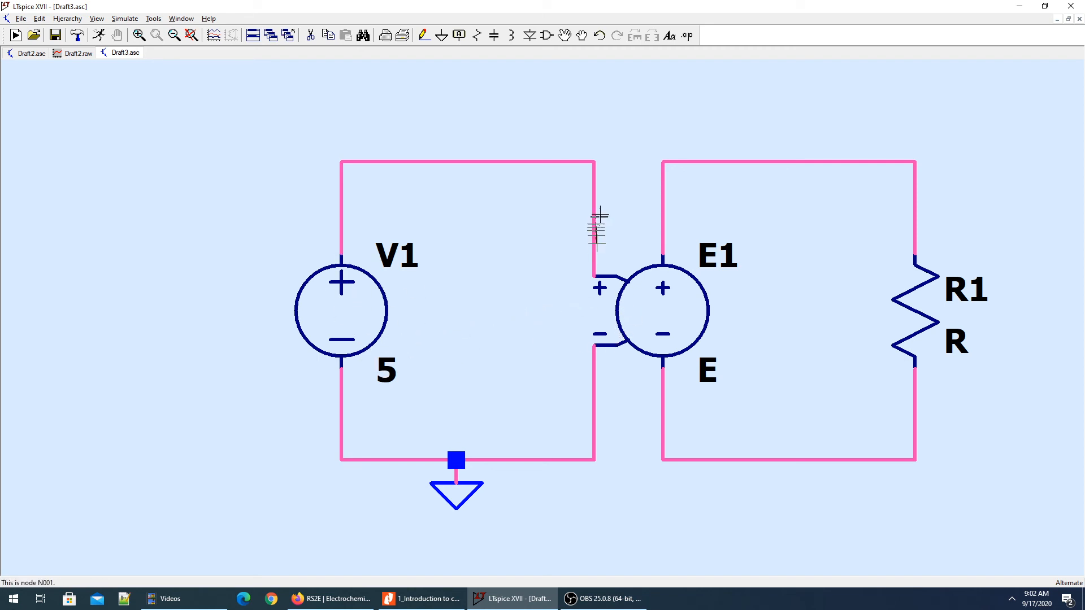
{"action": "key", "text": "c"}
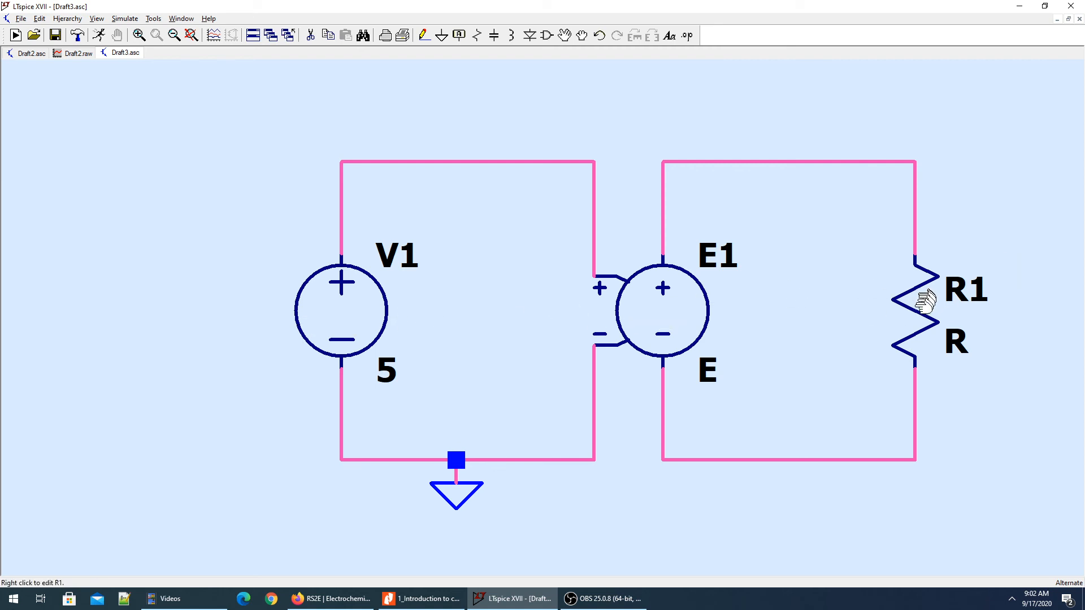
{"action": "right_click", "coordinate": [922, 294]}
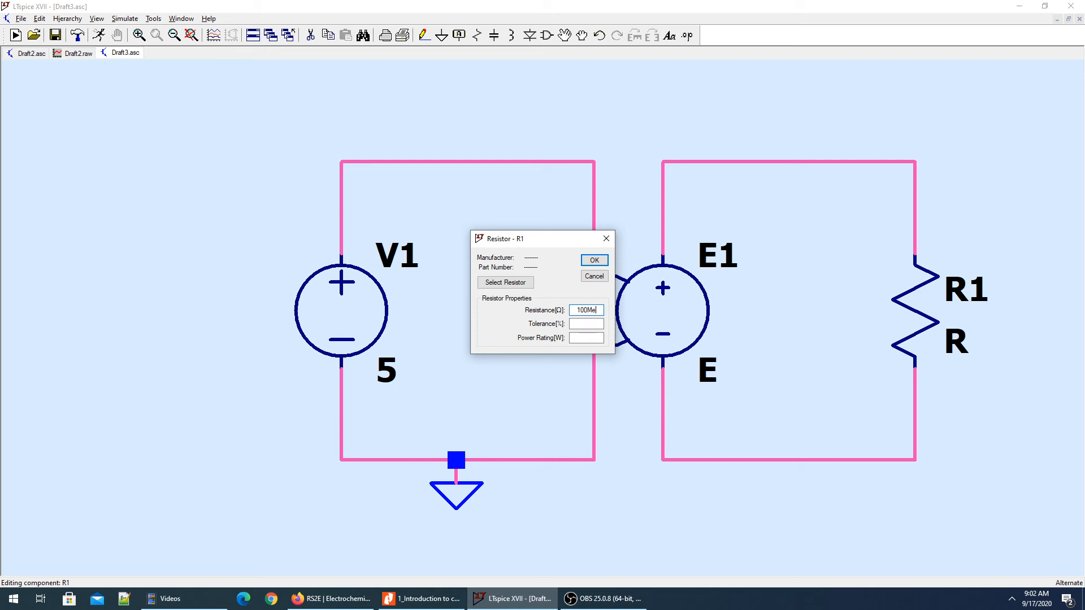
{"action": "left_click", "coordinate": [600, 263]}
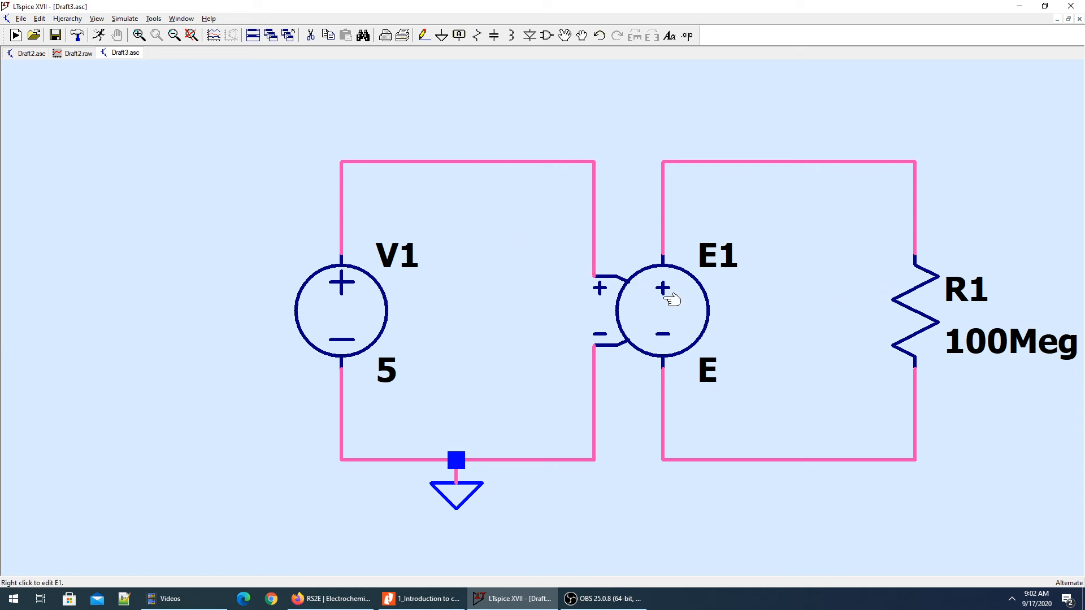
Set the gain value of the voltage-dependent source E1 to 5.
{"action": "right_click", "coordinate": [671, 300]}
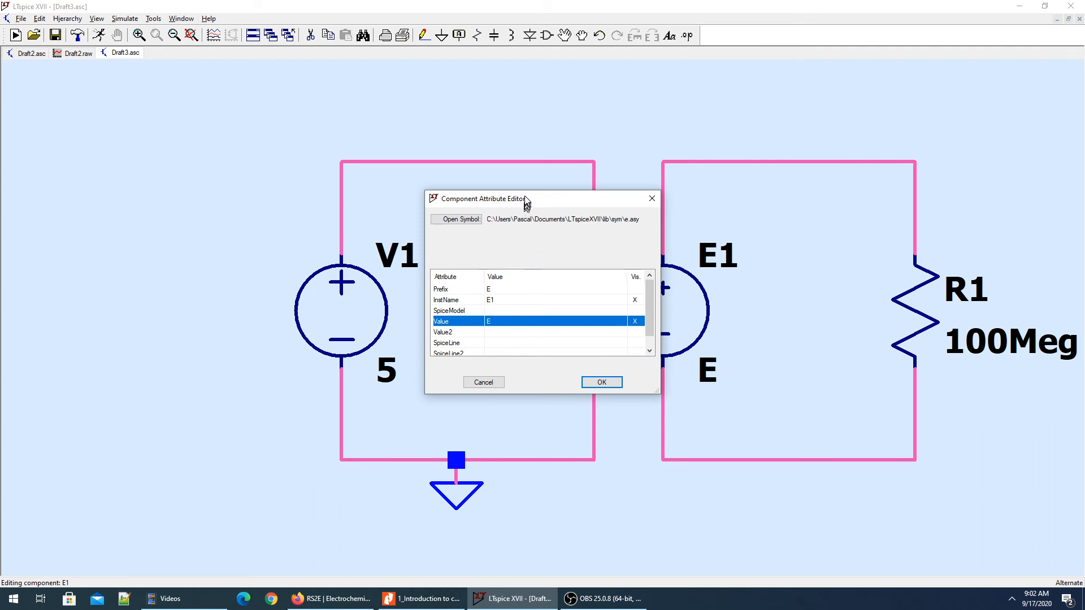
{"action": "left_click_drag", "start_coordinate": [526, 199], "coordinate": [588, 181]}
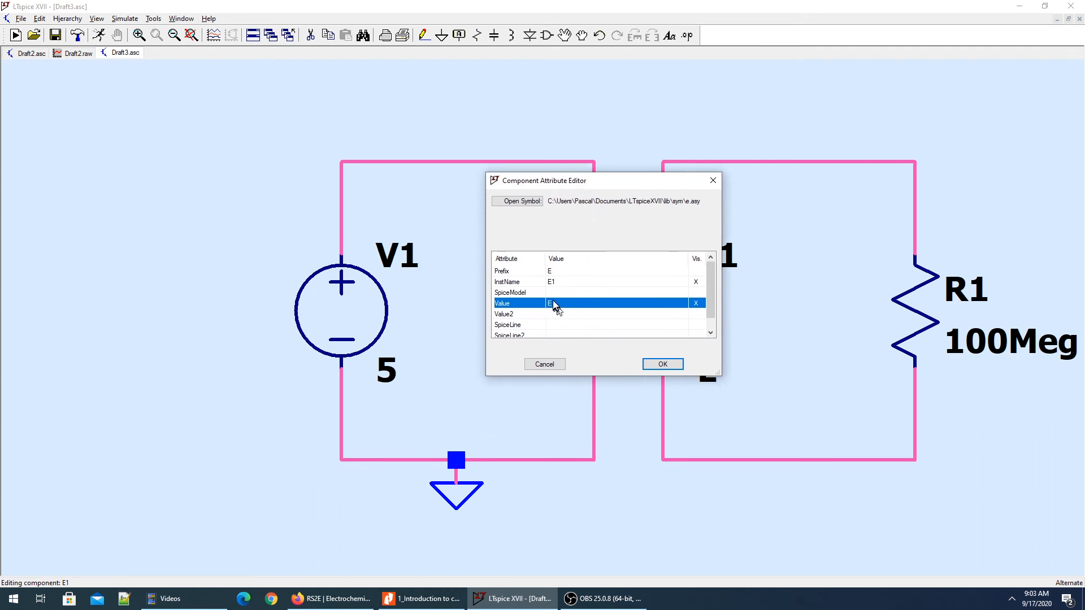
{"action": "left_click", "coordinate": [555, 303]}
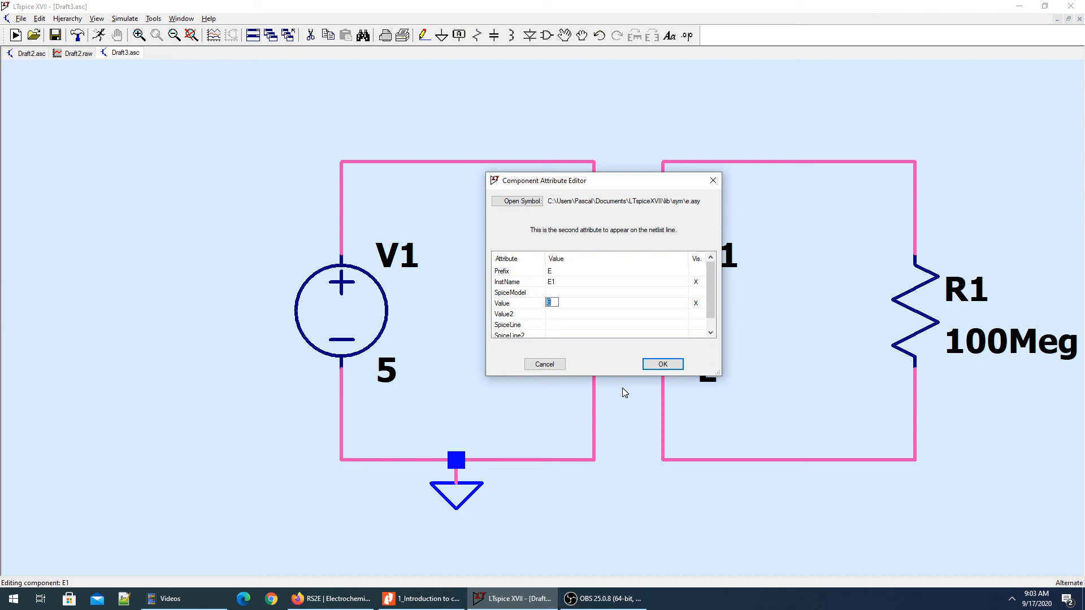
{"action": "type", "text": "3"}
{"action": "left_click", "coordinate": [660, 364]}
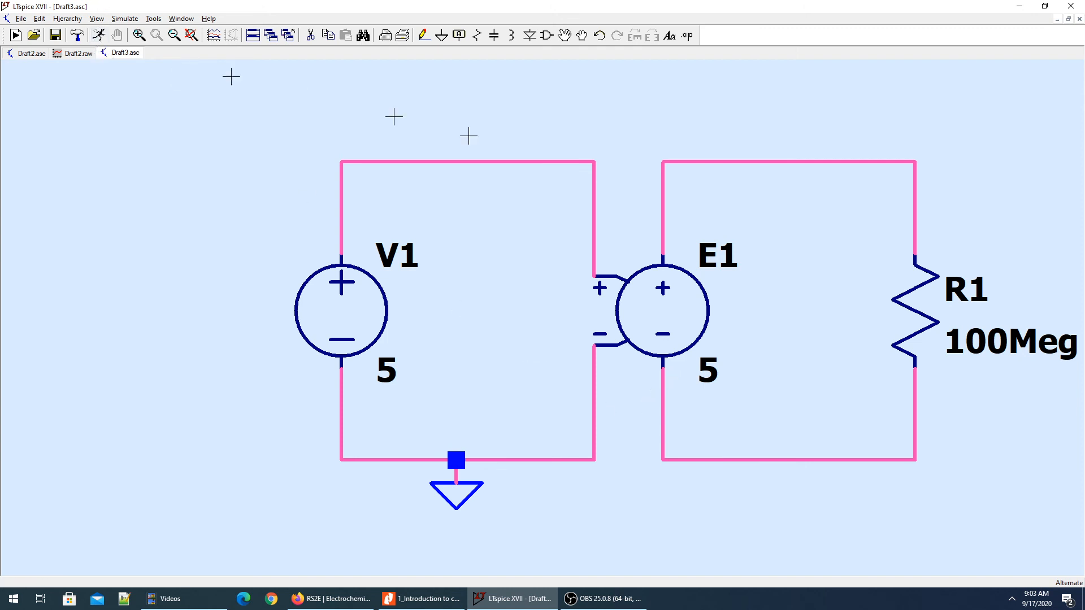
Label the upper wire between V1 and E1's control input as net Vs1.
{"action": "left_click", "coordinate": [459, 35]}
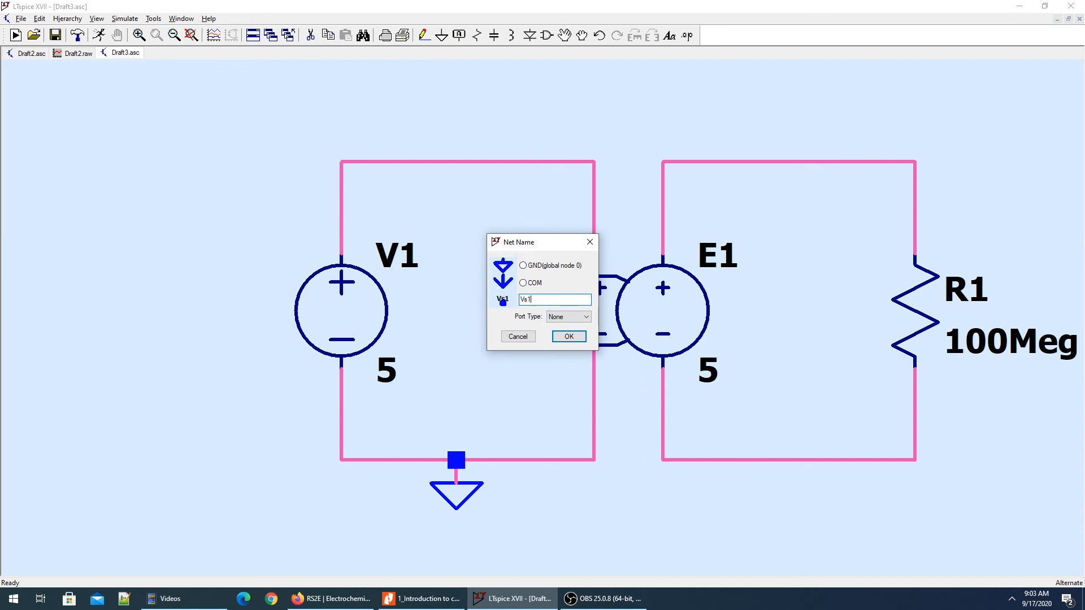
{"action": "type", "text": "Vs1"}
{"action": "left_click", "coordinate": [567, 336]}
{"action": "left_click", "coordinate": [456, 163]}
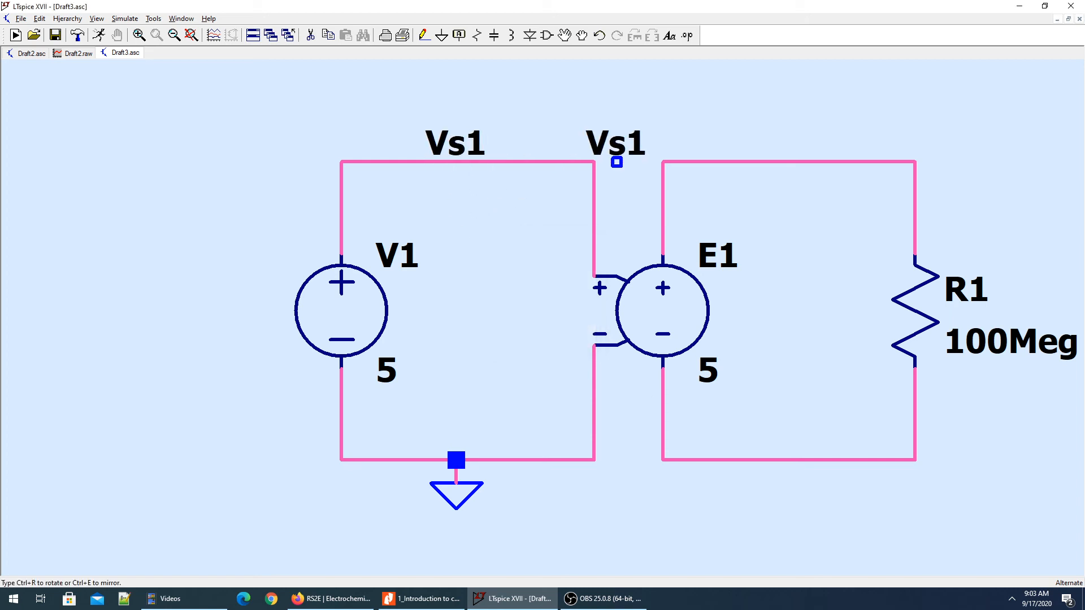
Place a net label on the upper wire between E1 and R1 and name it Vout.
{"action": "left_click", "coordinate": [823, 162]}
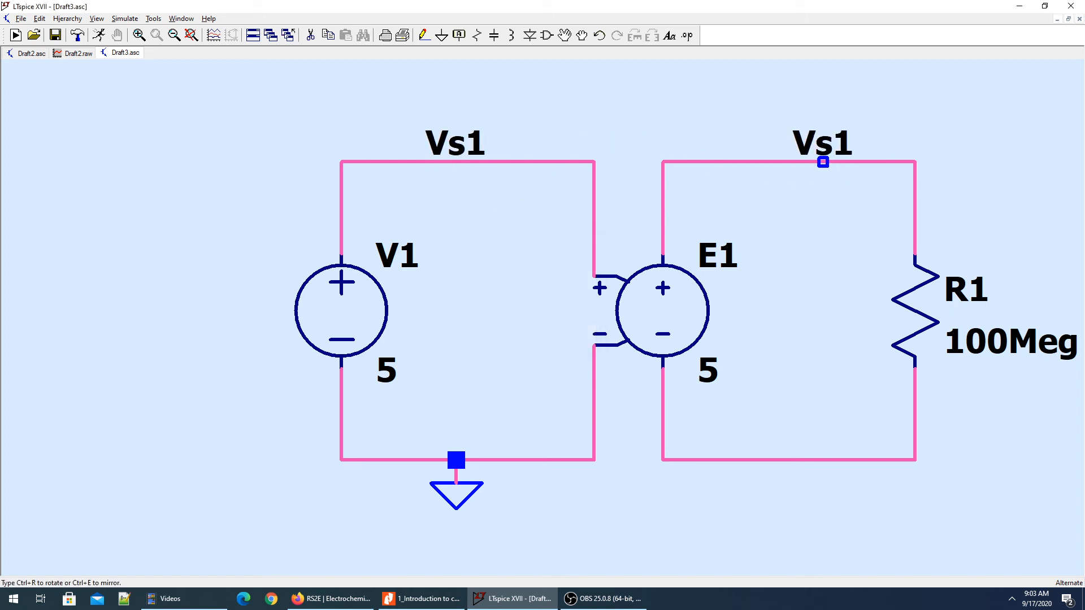
{"action": "key", "text": "Escape"}
{"action": "key", "text": "F4"}
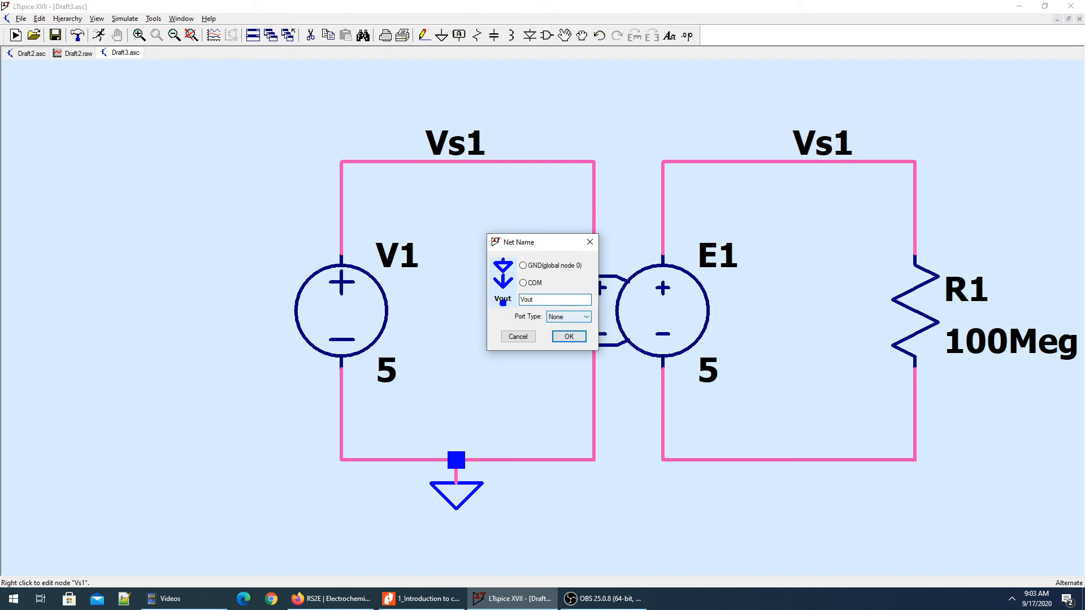
{"action": "key", "text": "Return"}
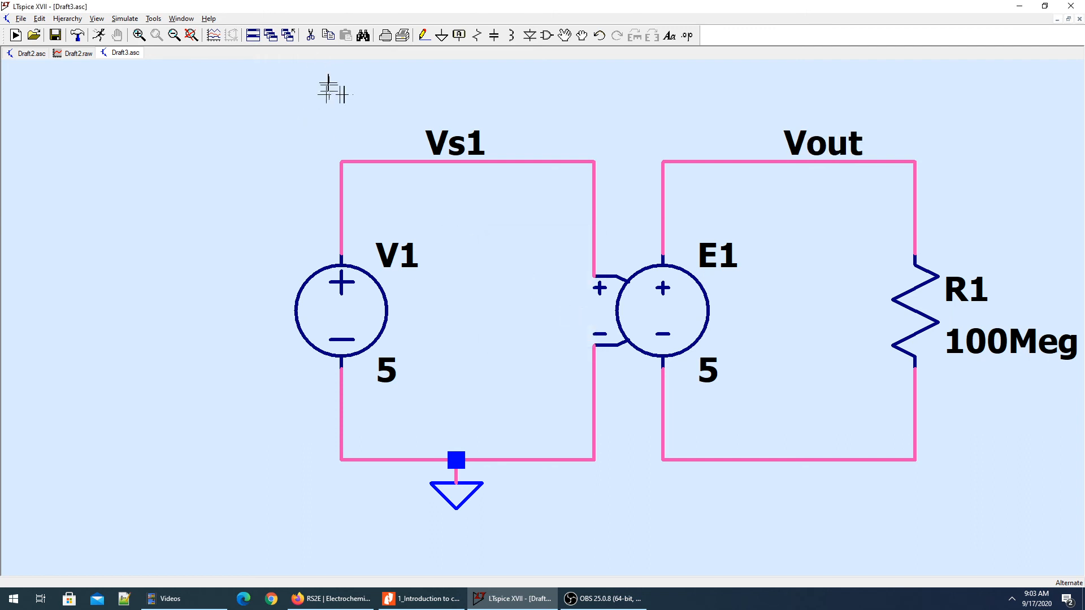
Run a DC operating point (.op) simulation of the circuit.
{"action": "left_click", "coordinate": [99, 37]}
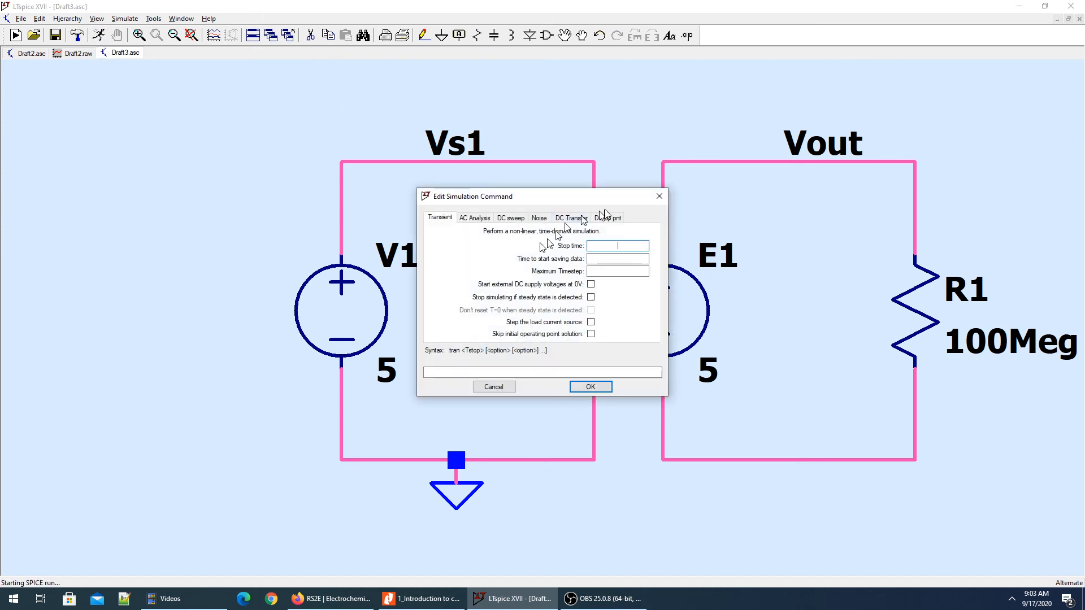
{"action": "left_click", "coordinate": [619, 218]}
{"action": "left_click", "coordinate": [585, 385]}
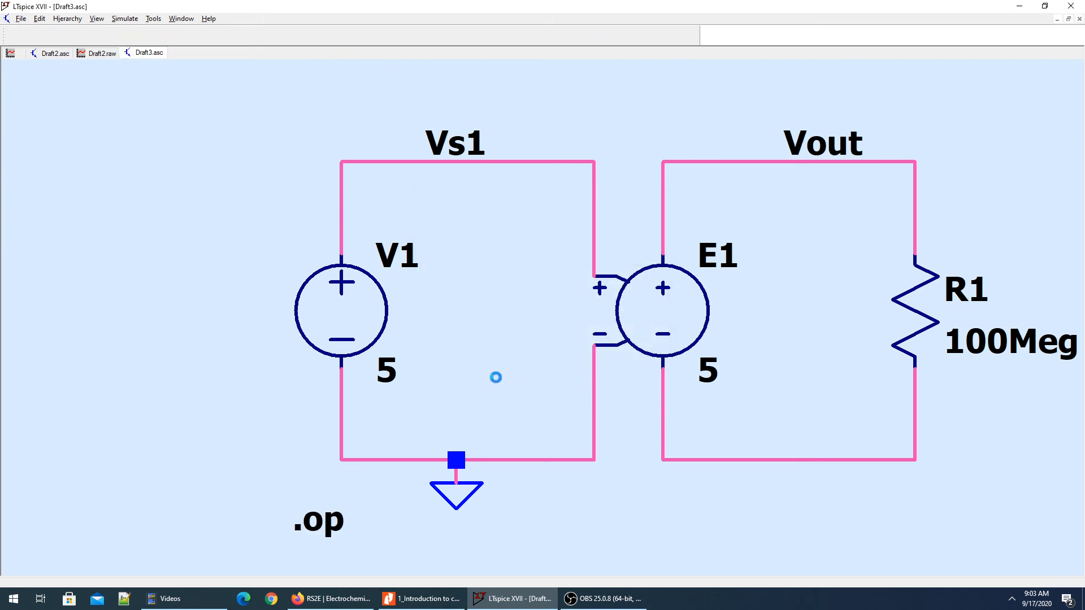
Examine the operating point voltages and currents alongside the schematic, then close the results window.
{"action": "left_click_drag", "start_coordinate": [830, 169], "coordinate": [693, 271]}
{"action": "scroll", "coordinate": [631, 355], "scroll_direction": "up", "scroll_amount": 3}
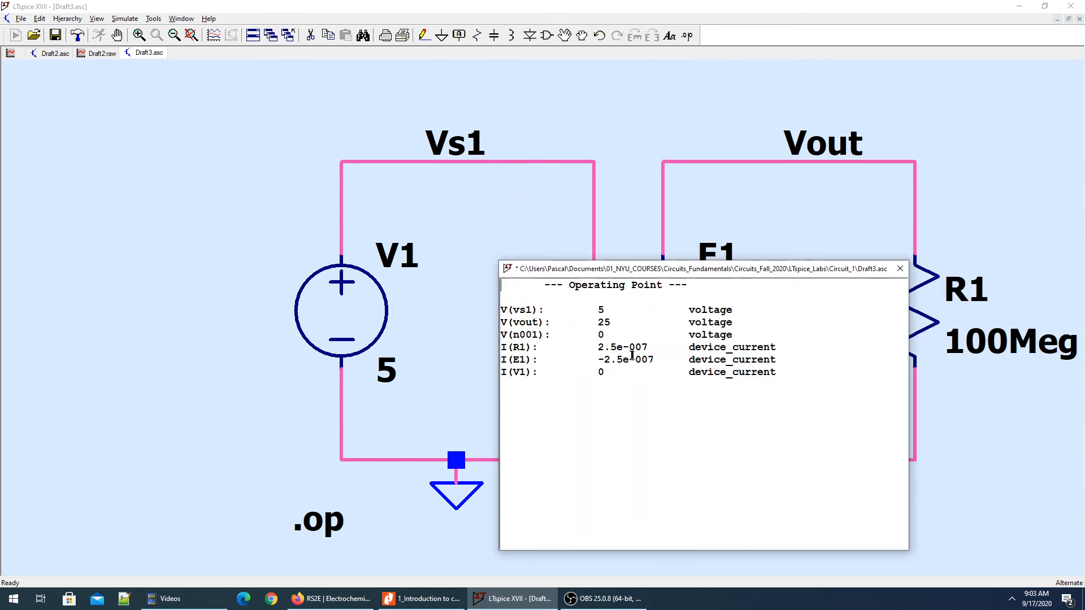
{"action": "scroll", "coordinate": [630, 356], "scroll_direction": "down", "scroll_amount": 2}
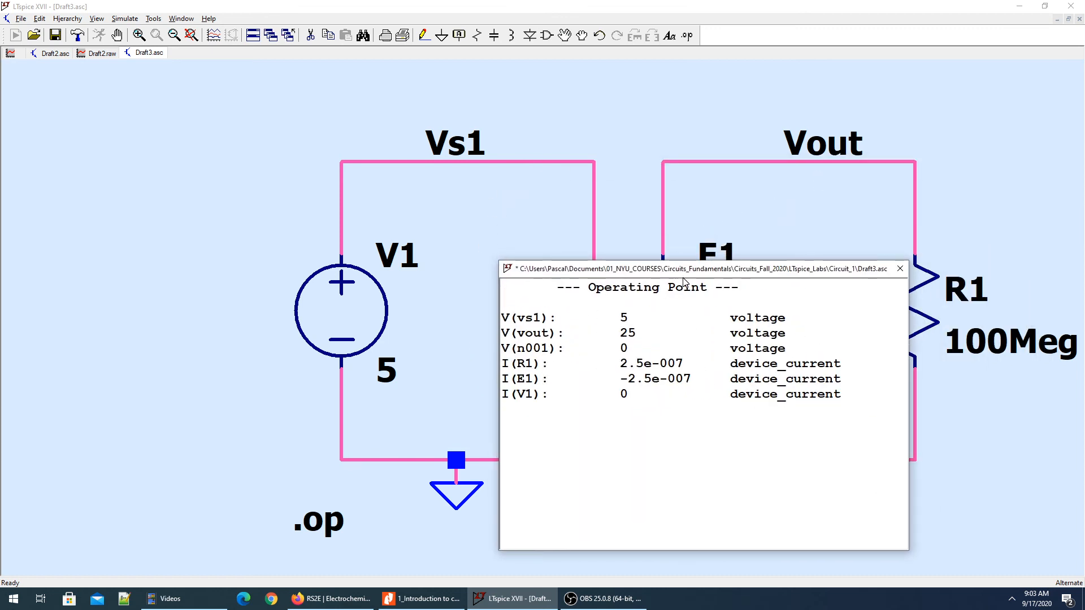
{"action": "left_click_drag", "start_coordinate": [653, 272], "coordinate": [614, 375]}
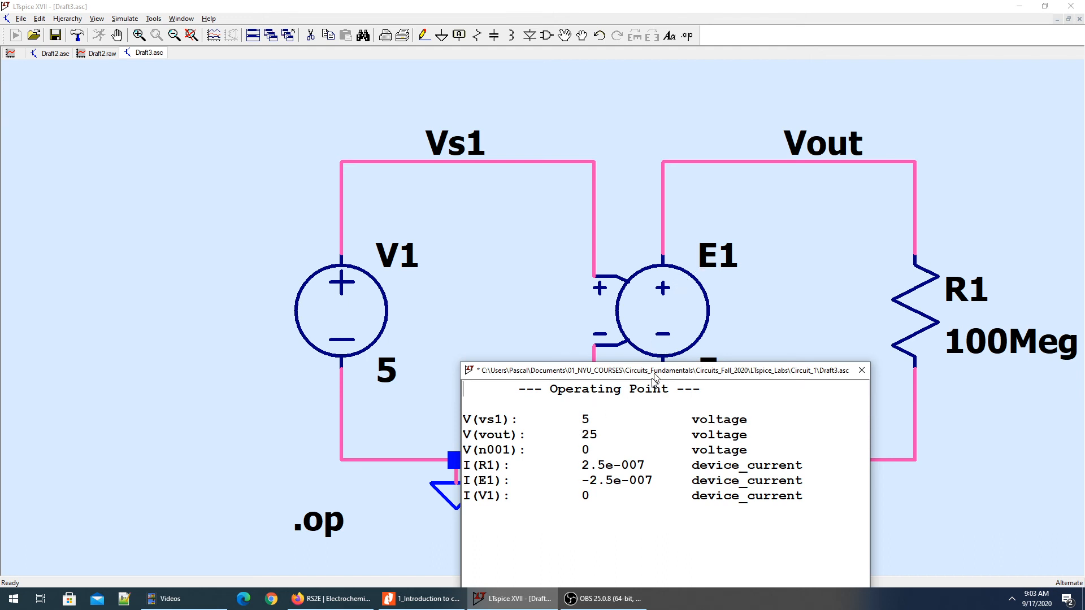
{"action": "left_click_drag", "start_coordinate": [655, 377], "coordinate": [640, 424]}
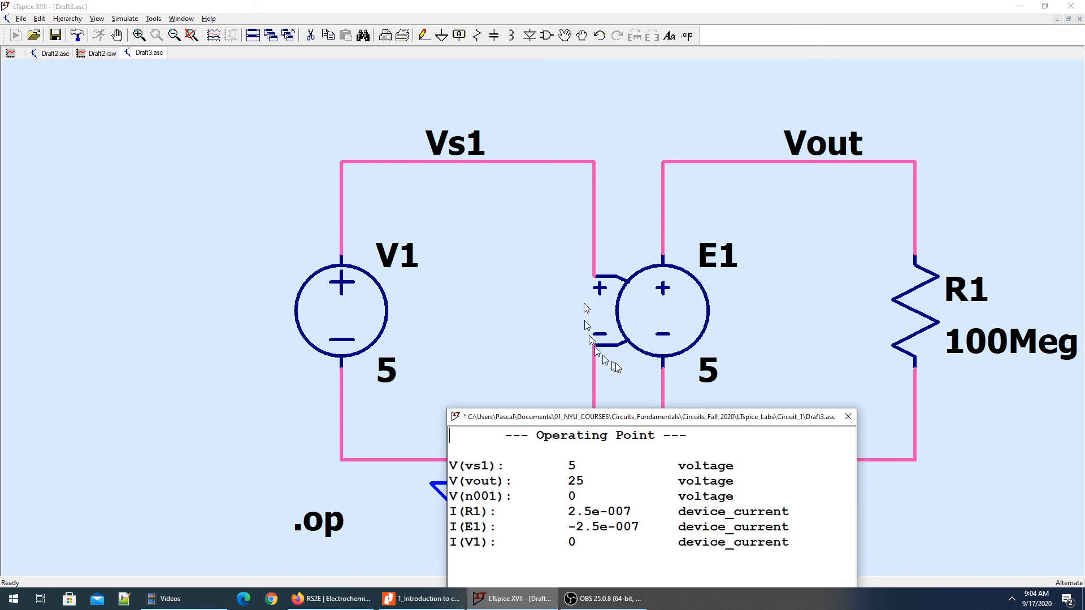
{"action": "left_click", "coordinate": [848, 417]}
Set the gain value of the voltage-dependent voltage source E1 to 3.
{"action": "right_click", "coordinate": [683, 325]}
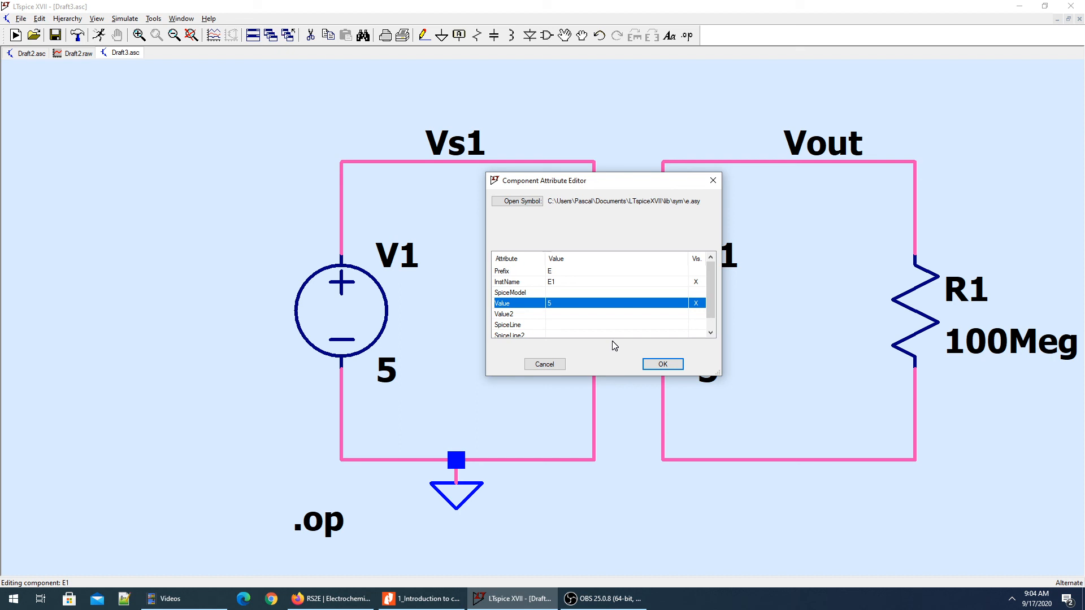
{"action": "left_click", "coordinate": [551, 303]}
{"action": "type", "text": "3"}
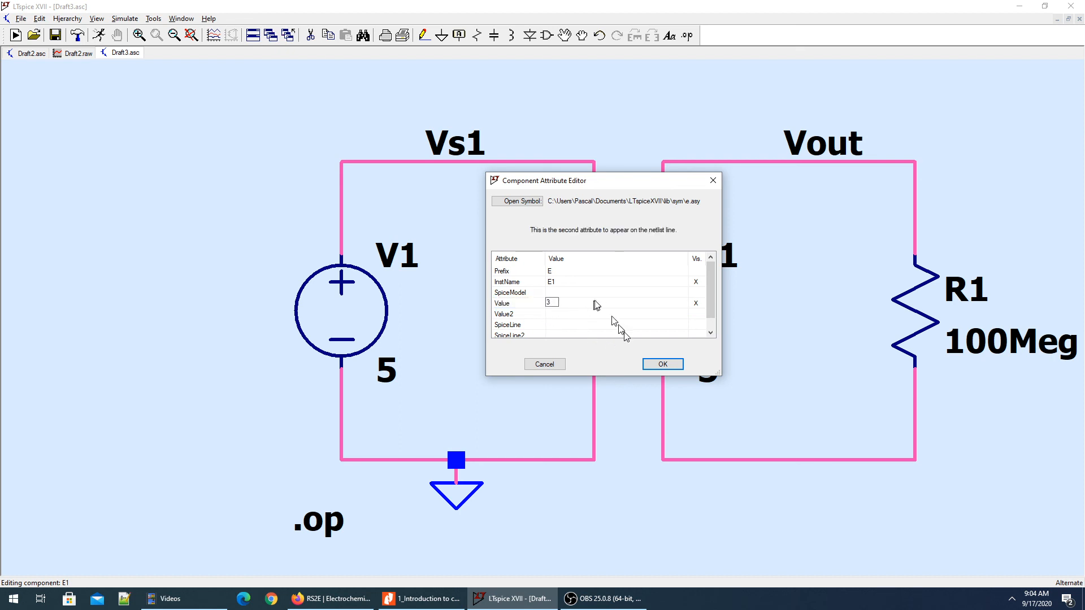
{"action": "left_click", "coordinate": [659, 365]}
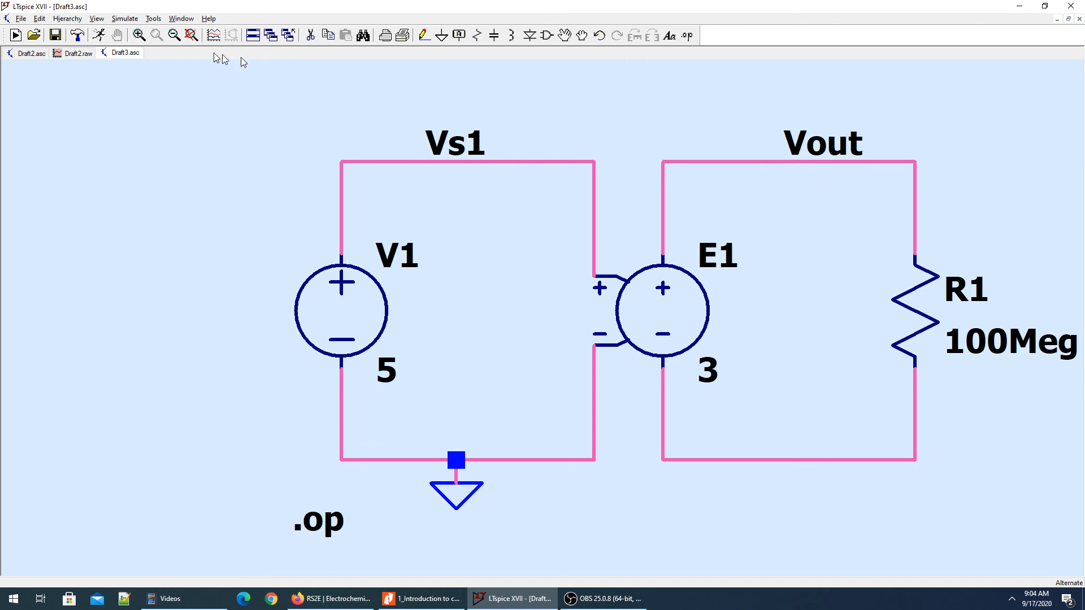
Rerun the operating point simulation, examine the enlarged voltage and current listing, and close the results window.
{"action": "left_click", "coordinate": [100, 35]}
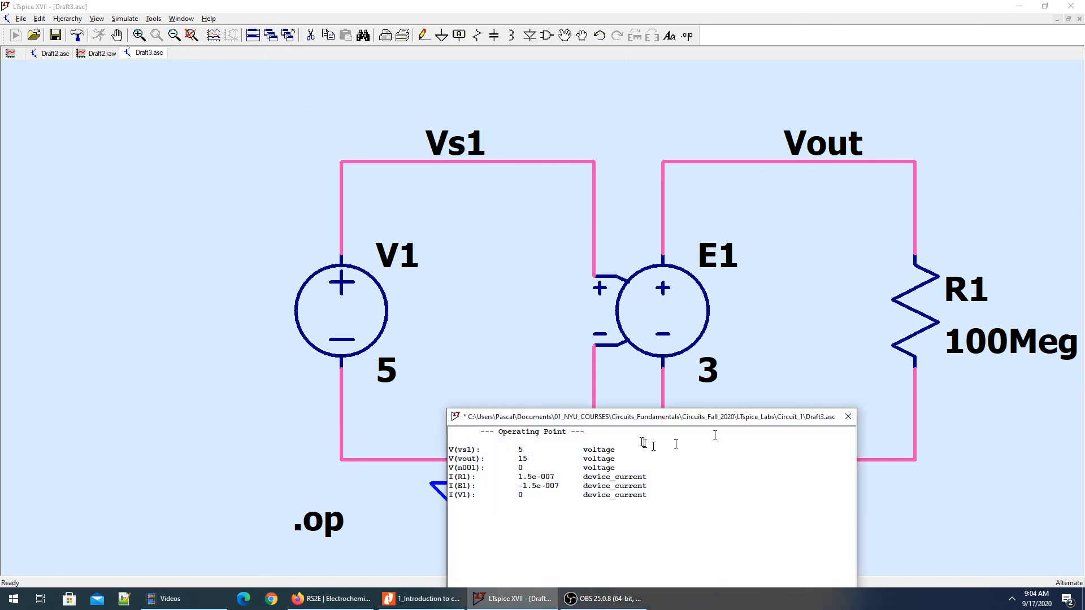
{"action": "left_click_drag", "start_coordinate": [618, 421], "coordinate": [746, 362]}
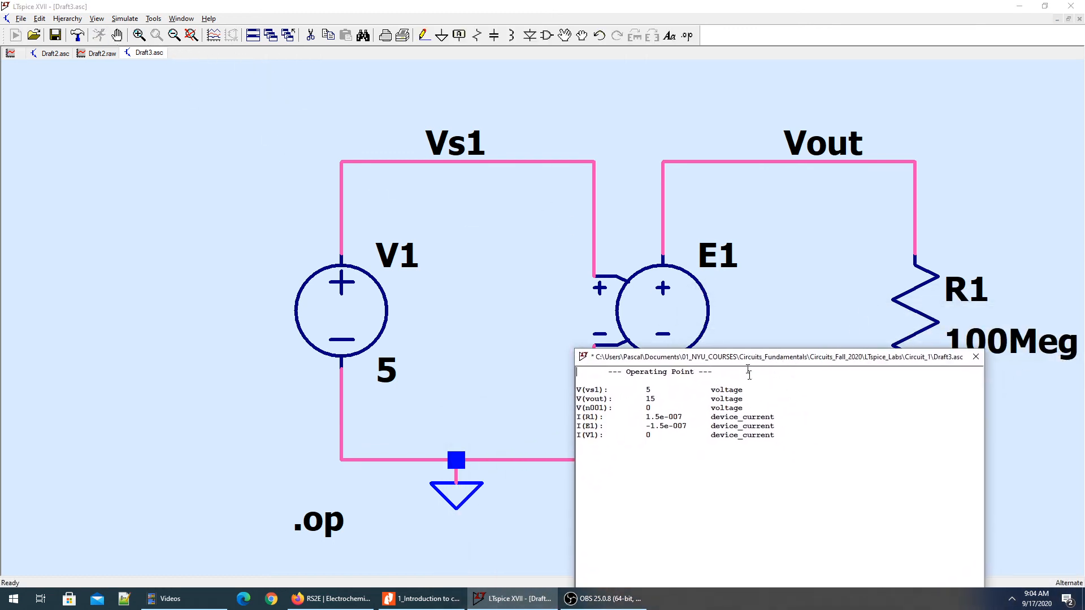
{"action": "scroll", "coordinate": [724, 429], "scroll_direction": "up", "scroll_amount": 10}
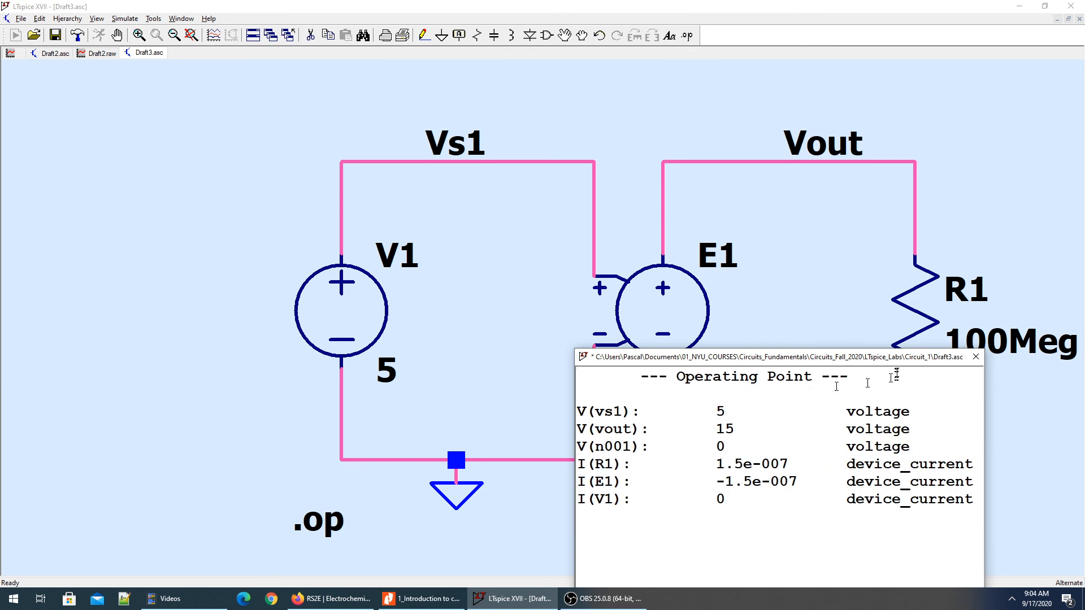
{"action": "left_click_drag", "start_coordinate": [856, 357], "coordinate": [554, 207]}
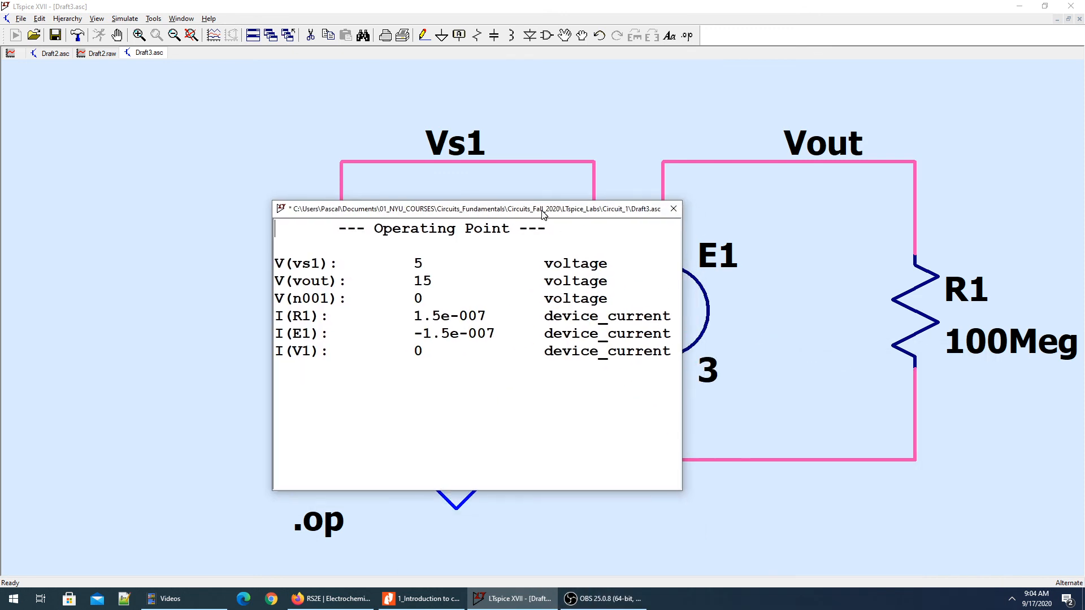
{"action": "left_click", "coordinate": [673, 209]}
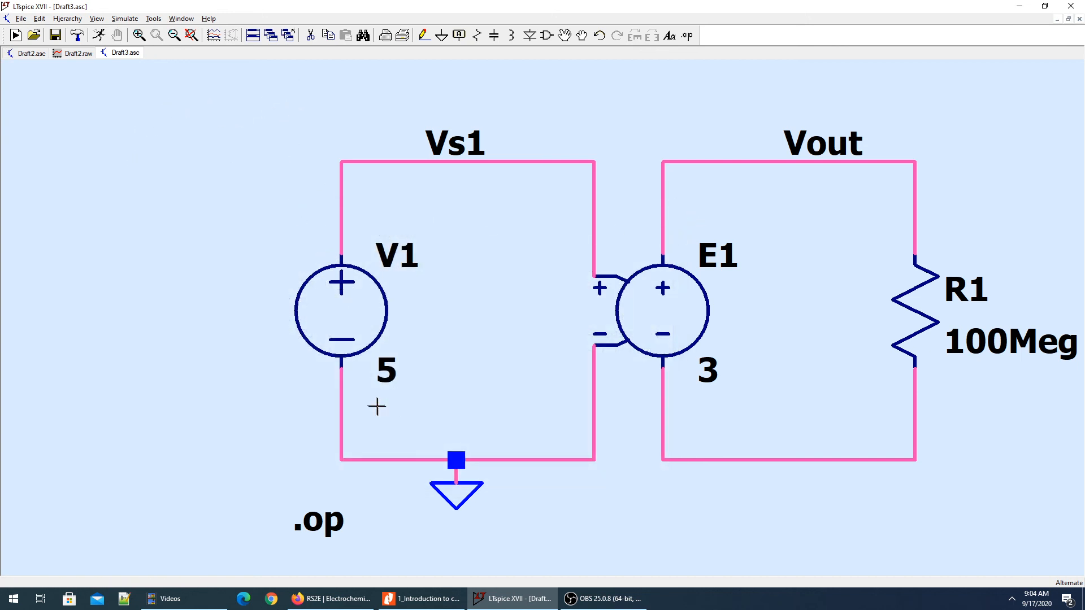
Check the DC operating point voltages of nodes Vs1 and Vout directly on the schematic.
{"action": "mouse_move", "coordinate": [481, 146]}
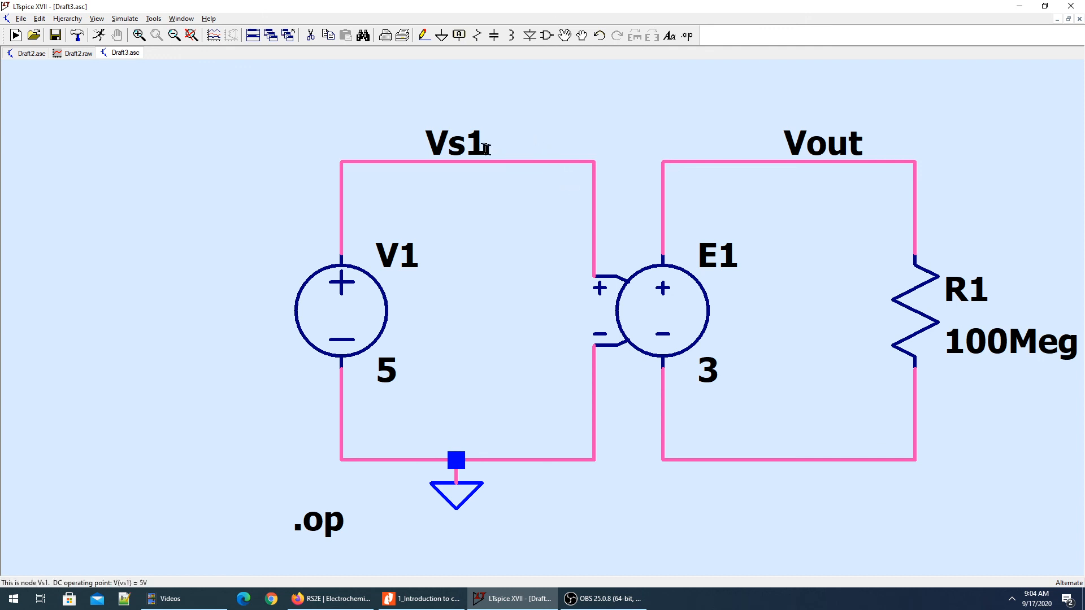
{"action": "mouse_move", "coordinate": [821, 162]}
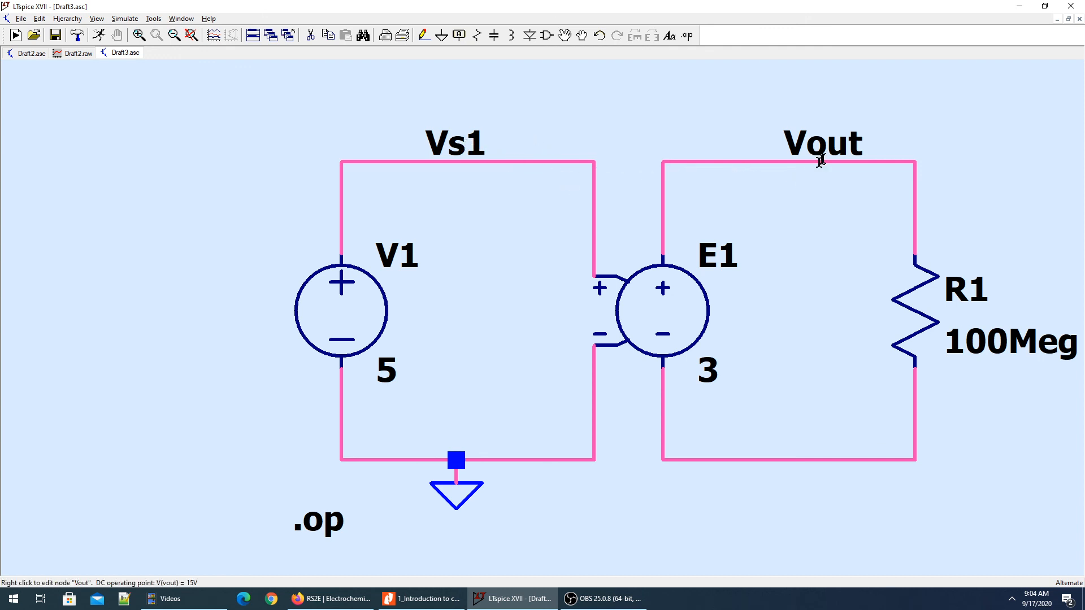
{"action": "mouse_move", "coordinate": [428, 159]}
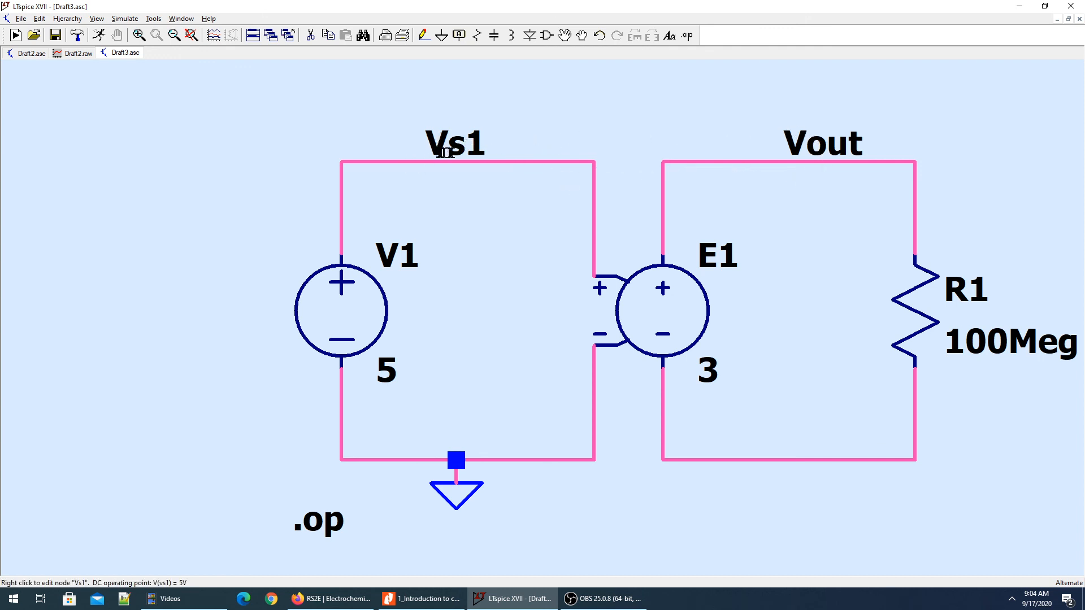